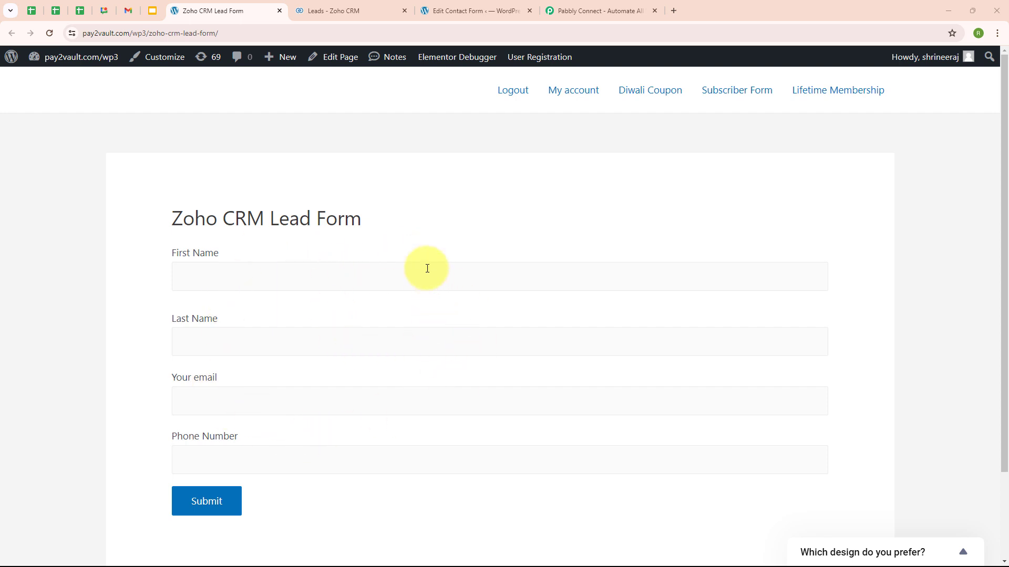
# View the three existing Zoho CRM leads, then switch to the Pabbly Connect website.
pyautogui.click(347, 10)
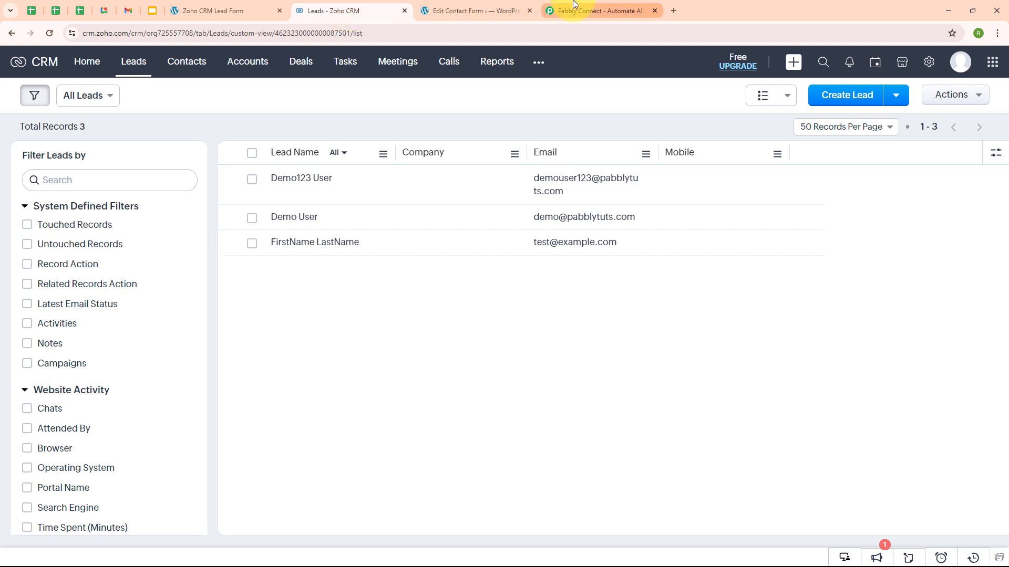
pyautogui.click(574, 6)
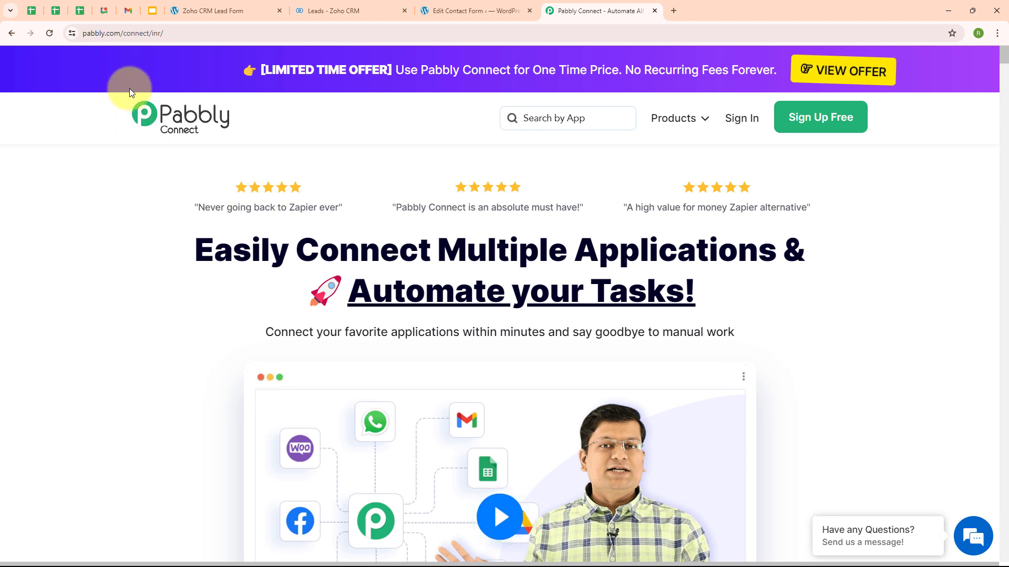
# Sign in to Pabbly and open Pabbly Connect from the All Pabbly Apps list.
pyautogui.click(177, 33)
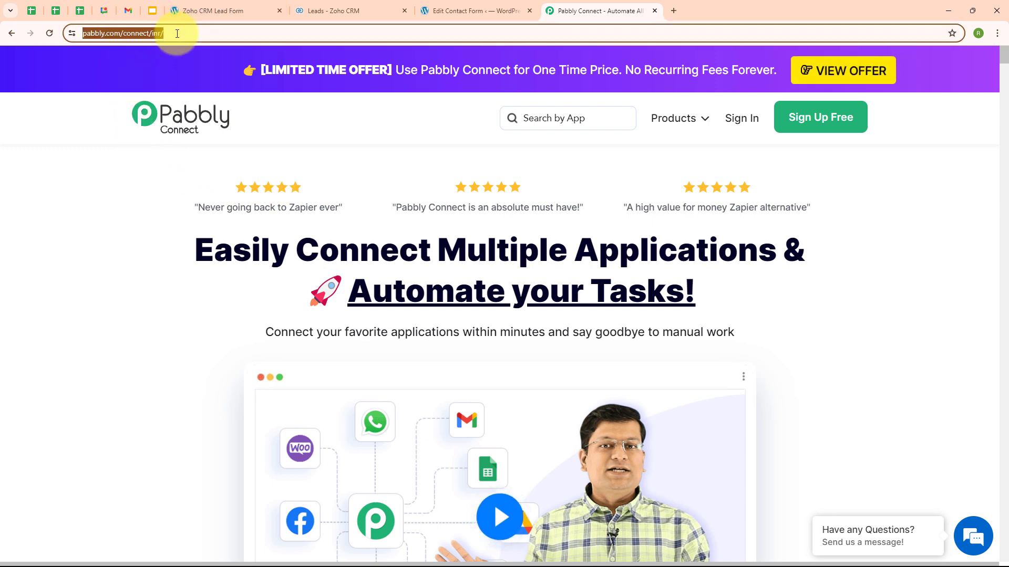
pyautogui.click(169, 175)
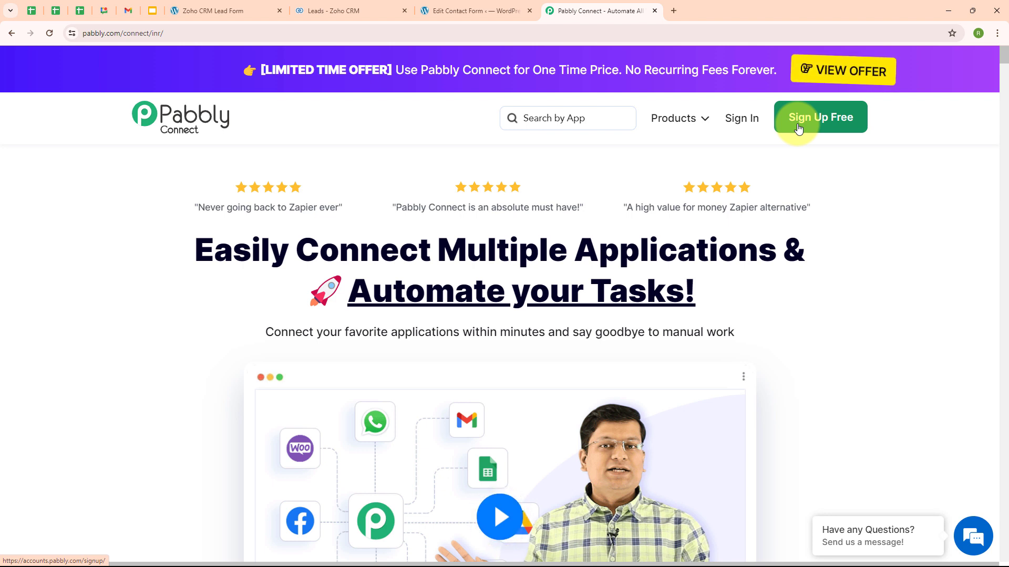
pyautogui.click(747, 127)
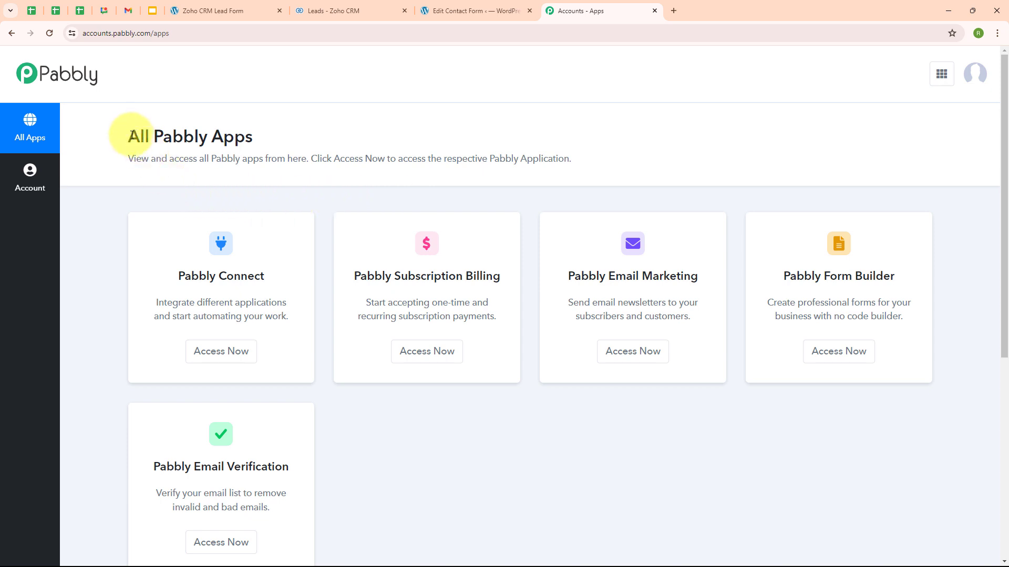
pyautogui.tripleClick(165, 137)
pyautogui.click(273, 131)
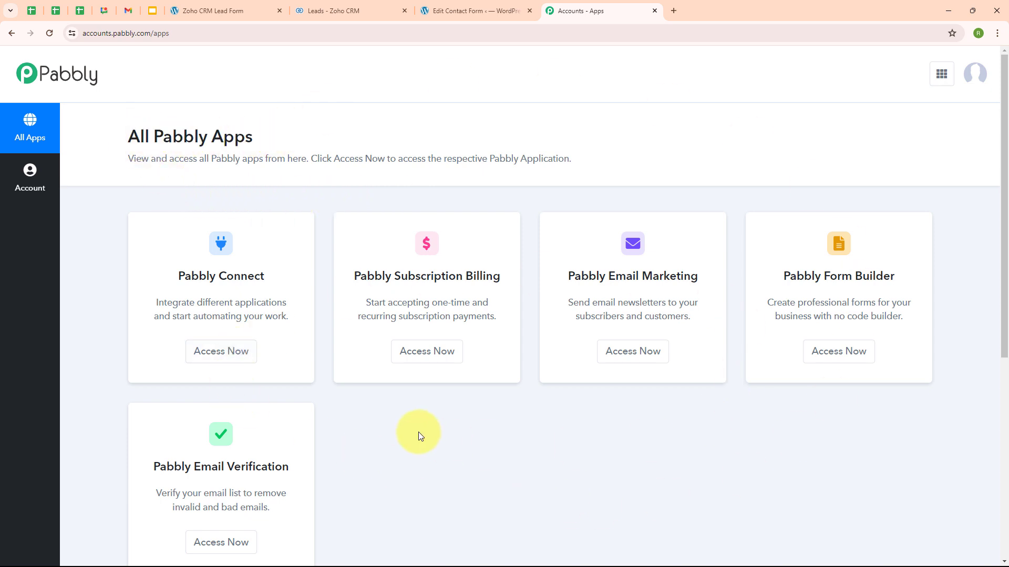
pyautogui.click(230, 362)
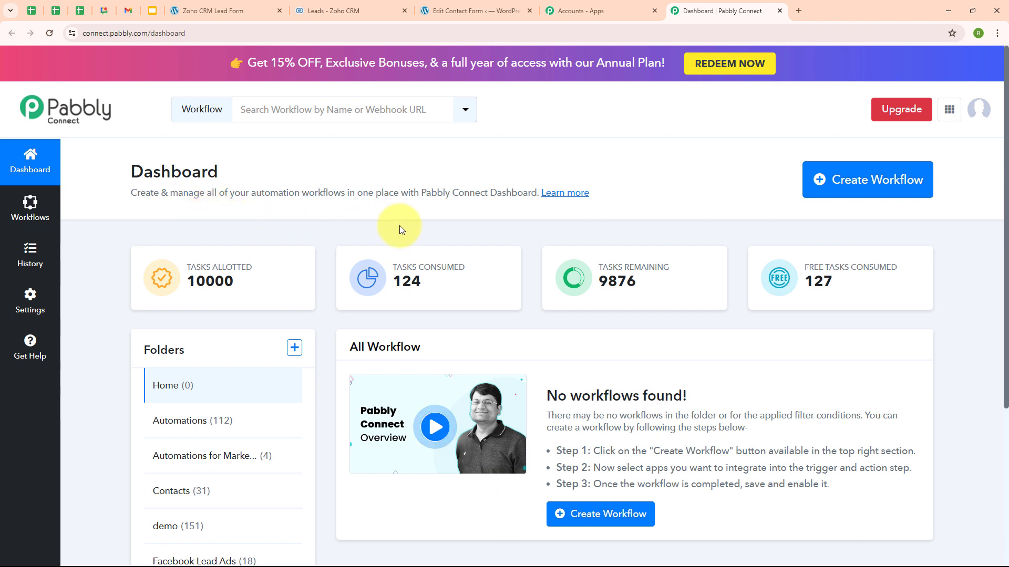
# Create the workflow 'Create Zoho CRM Lead on Contact Form 7 Submission' in the Automations folder.
pyautogui.click(845, 184)
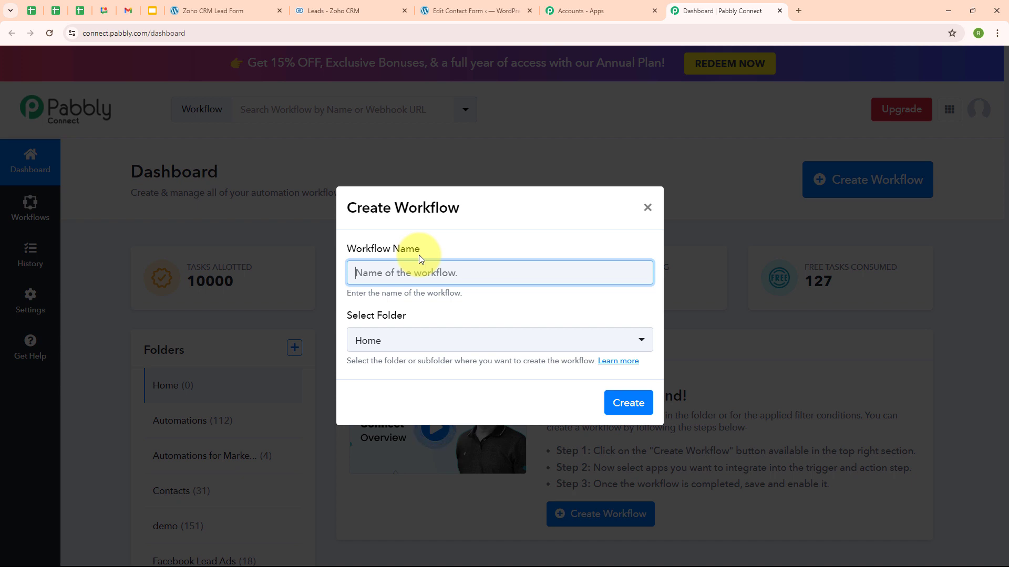
pyautogui.write('Create Zoho CRM Lead on Contact Form 7 Submission')
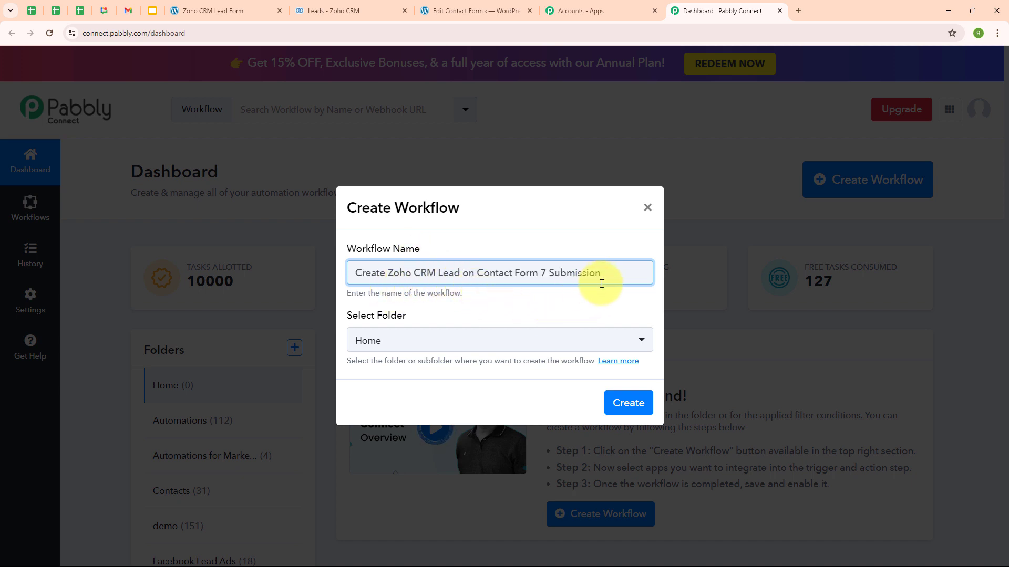
pyautogui.click(374, 343)
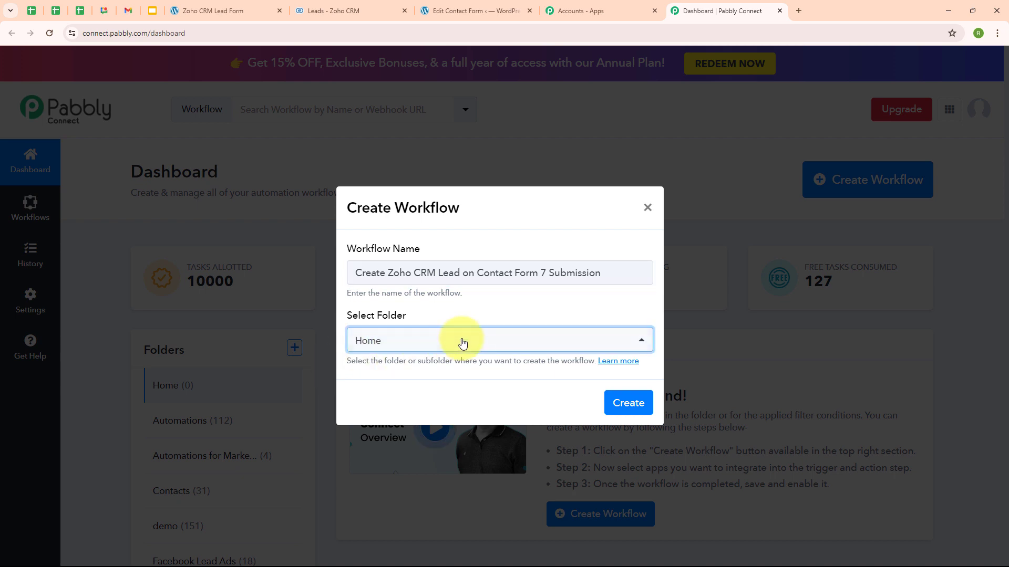
pyautogui.click(411, 153)
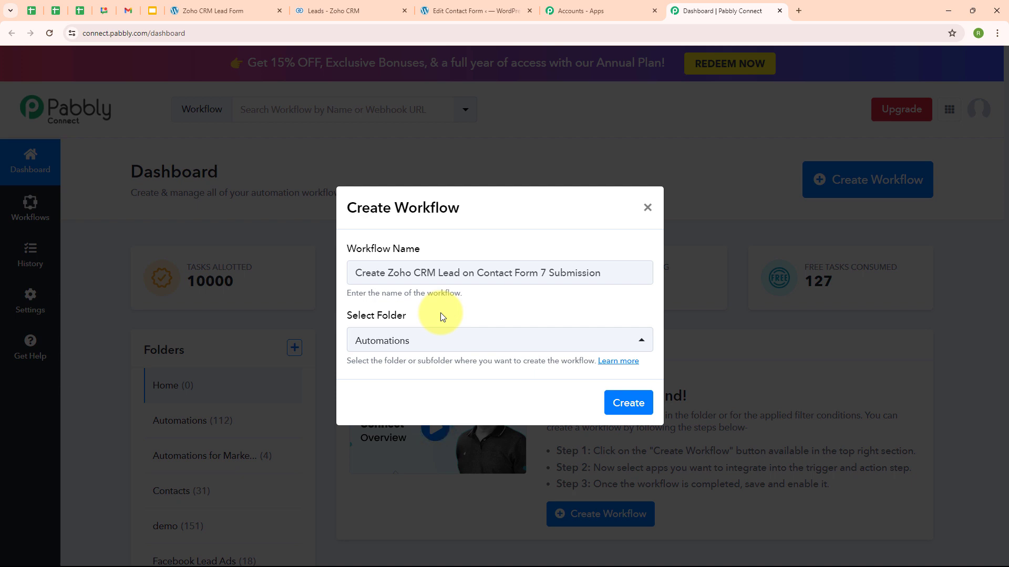
pyautogui.click(634, 408)
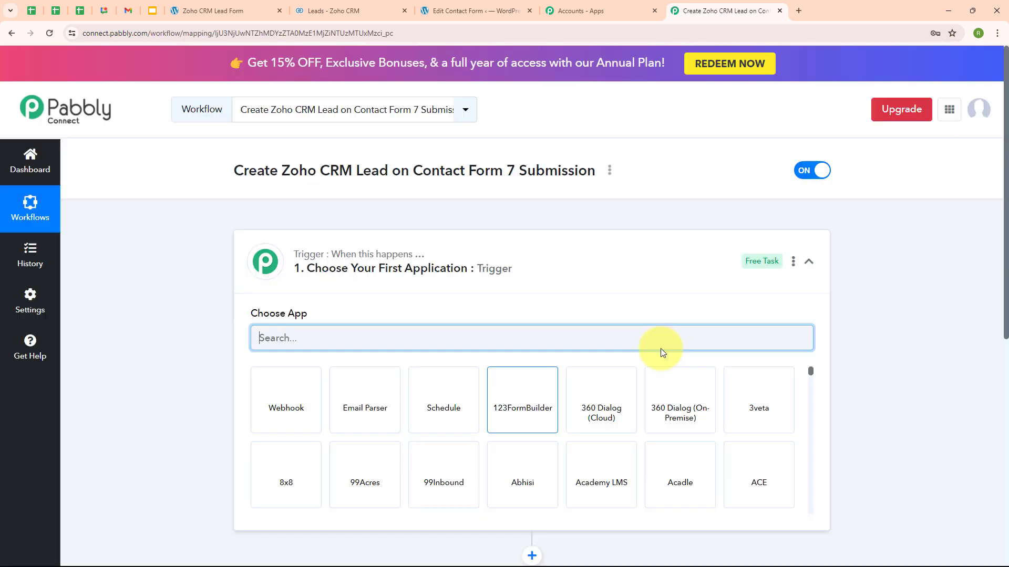
pyautogui.click(809, 262)
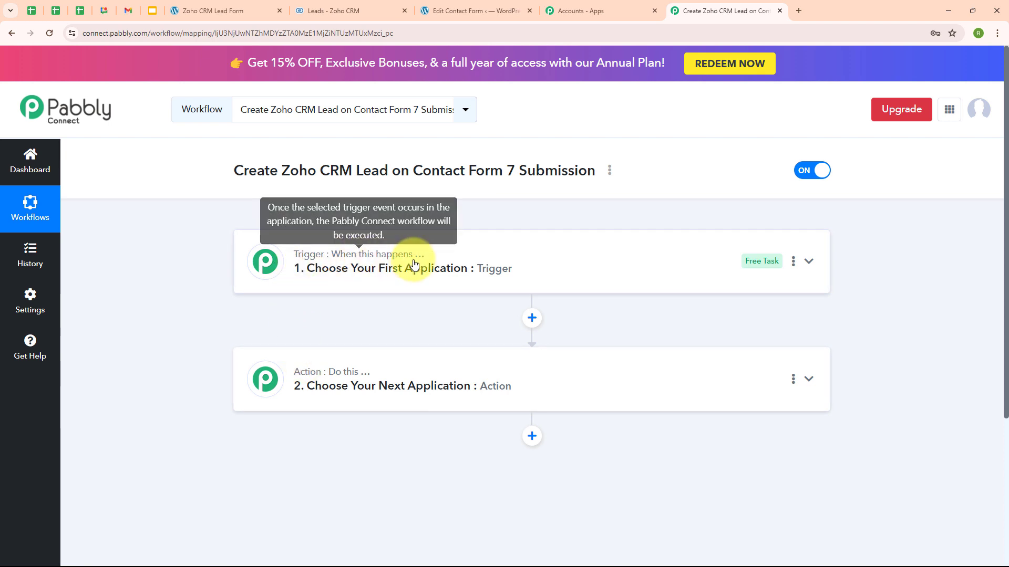
pyautogui.moveTo(331, 381)
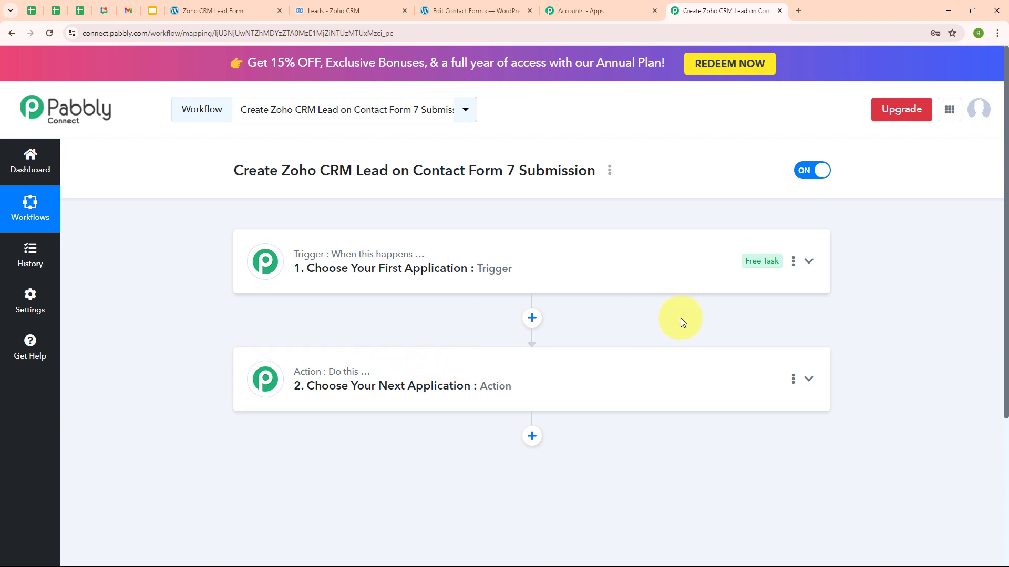
# Set the trigger to Contact Form 7 with the New Form Submission event and read the webhook instructions.
pyautogui.click(808, 260)
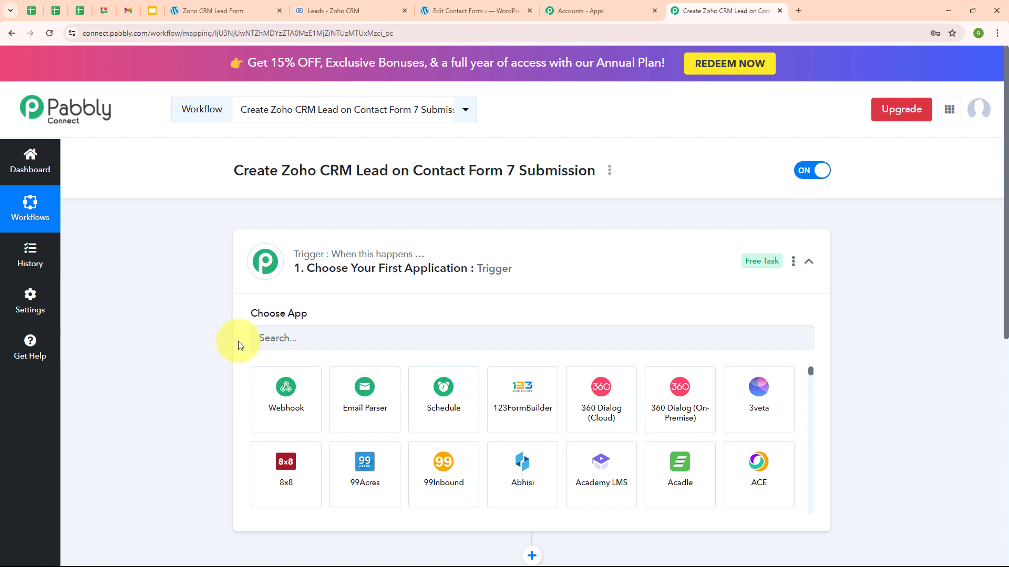
pyautogui.click(284, 342)
pyautogui.write('Con')
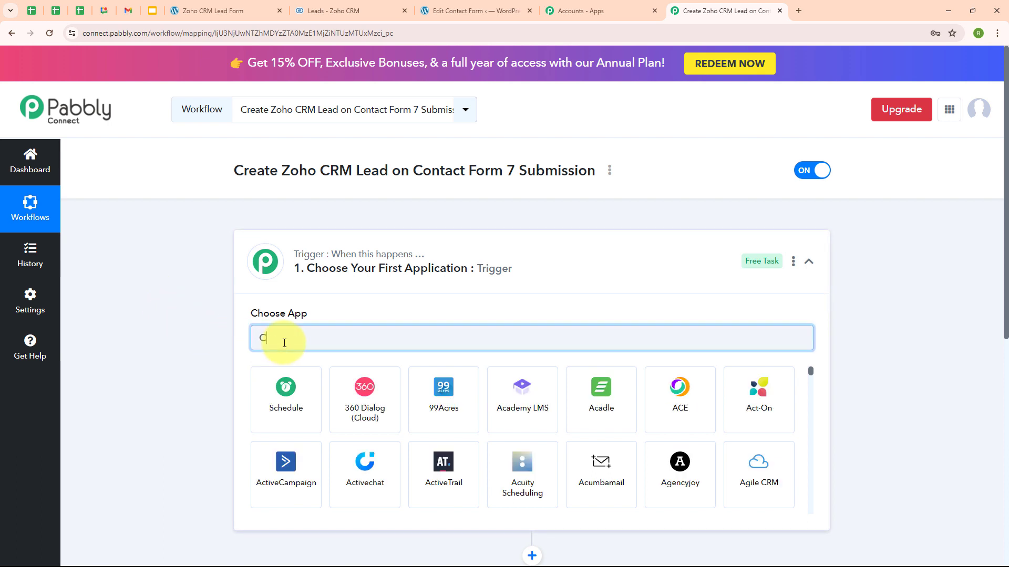
pyautogui.click(302, 458)
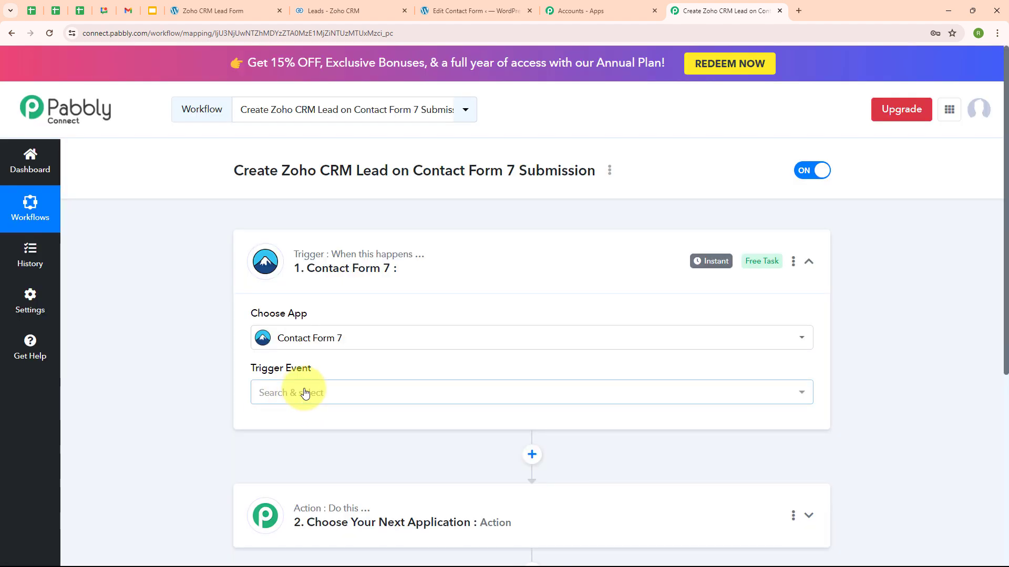
pyautogui.click(304, 392)
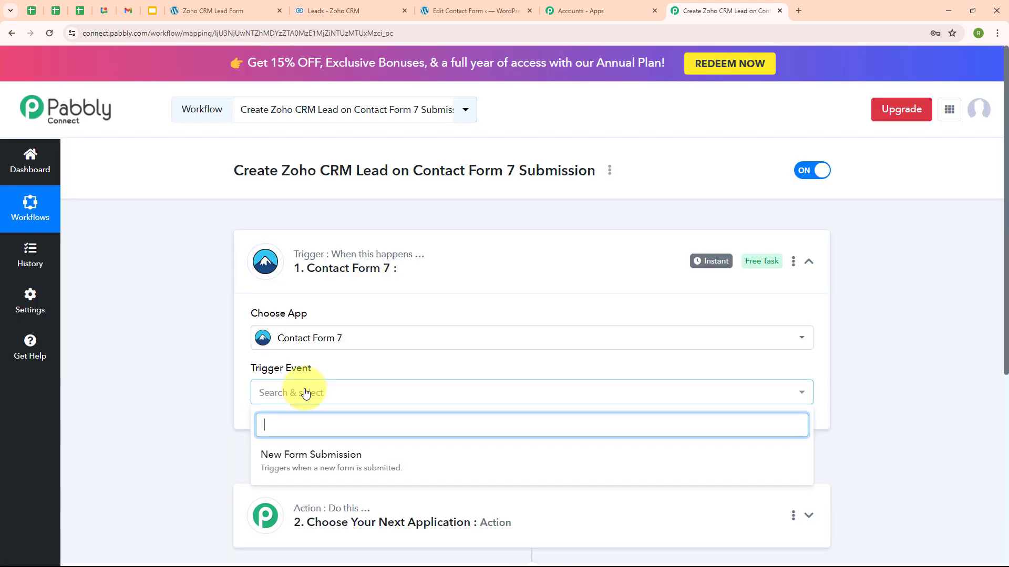
pyautogui.click(322, 473)
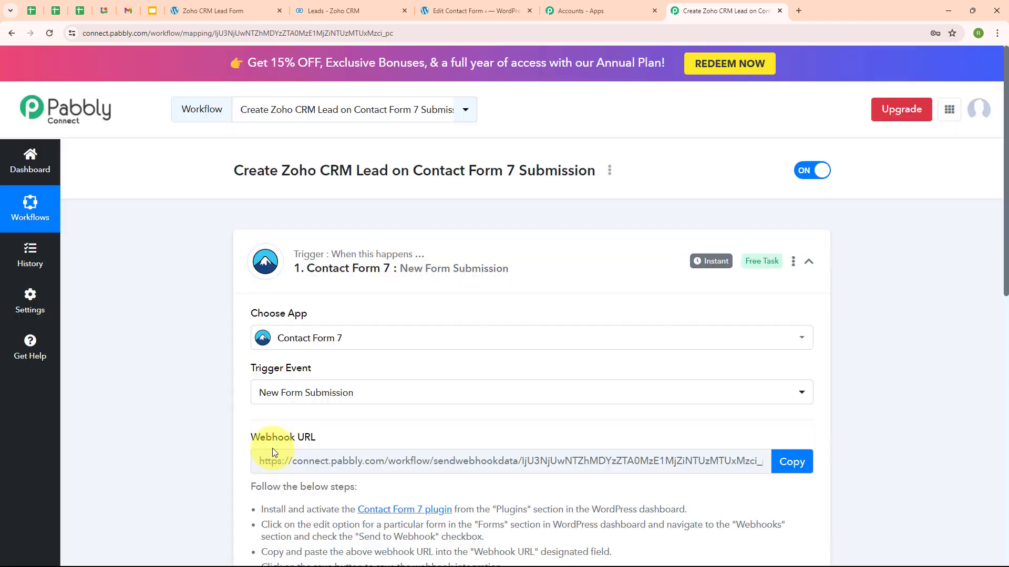
pyautogui.scroll(-3, 560, 389)
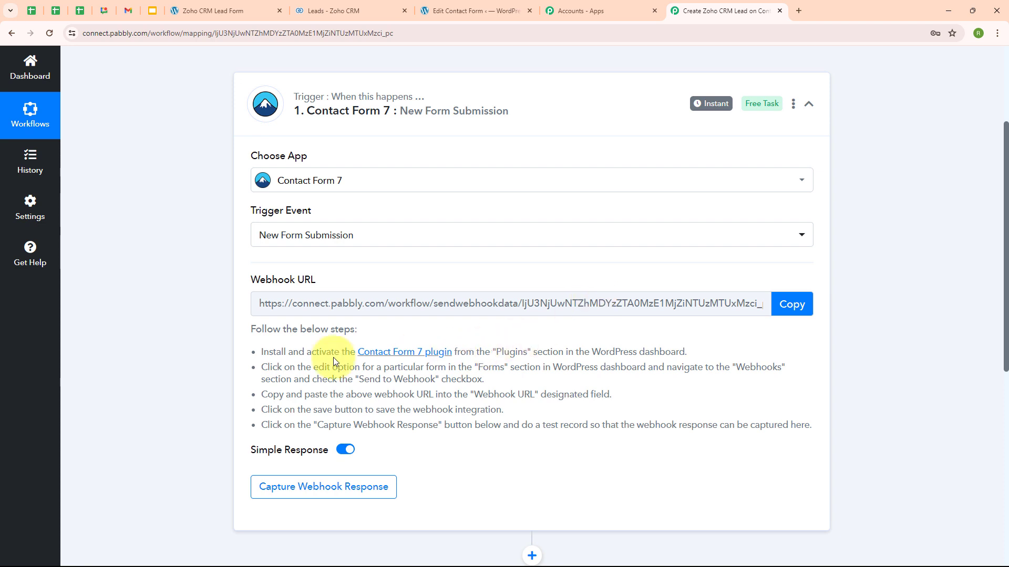
pyautogui.moveTo(262, 352); pyautogui.dragTo(502, 425)
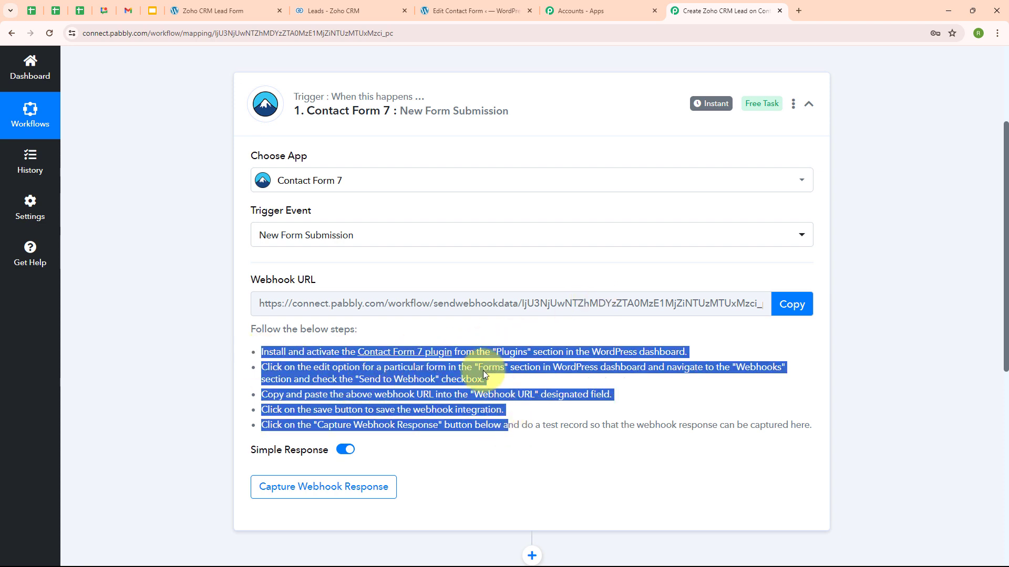
pyautogui.click(450, 326)
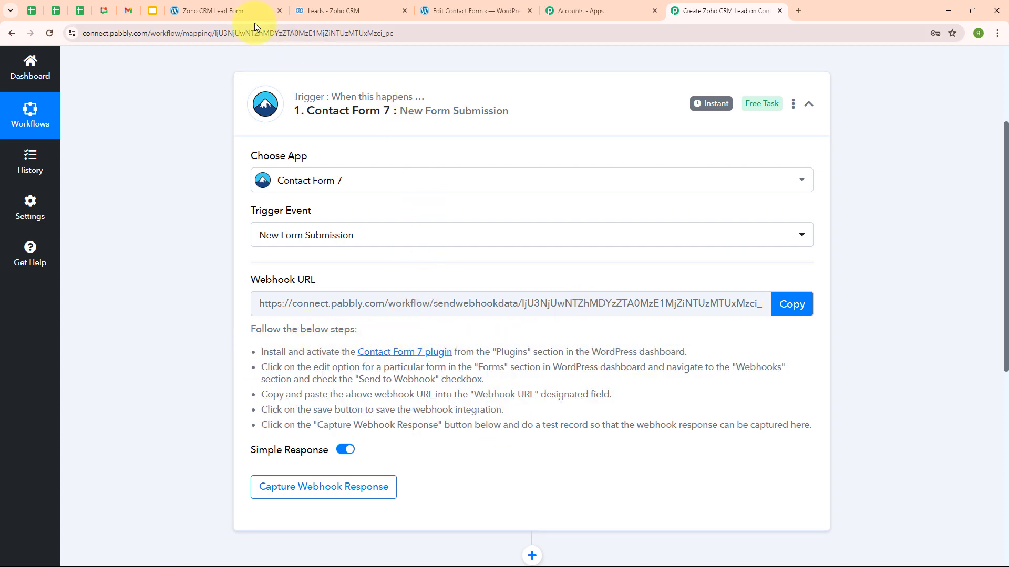
# Paste the copied Pabbly webhook URL into the Zoho Lead Form's Webhook URL field and save the form.
pyautogui.click(432, 5)
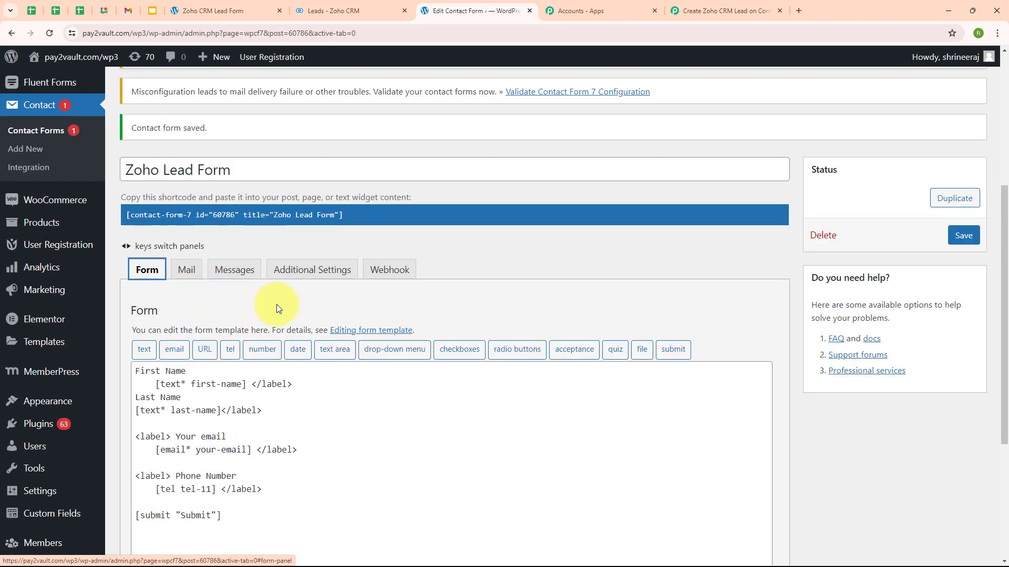
pyautogui.click(379, 274)
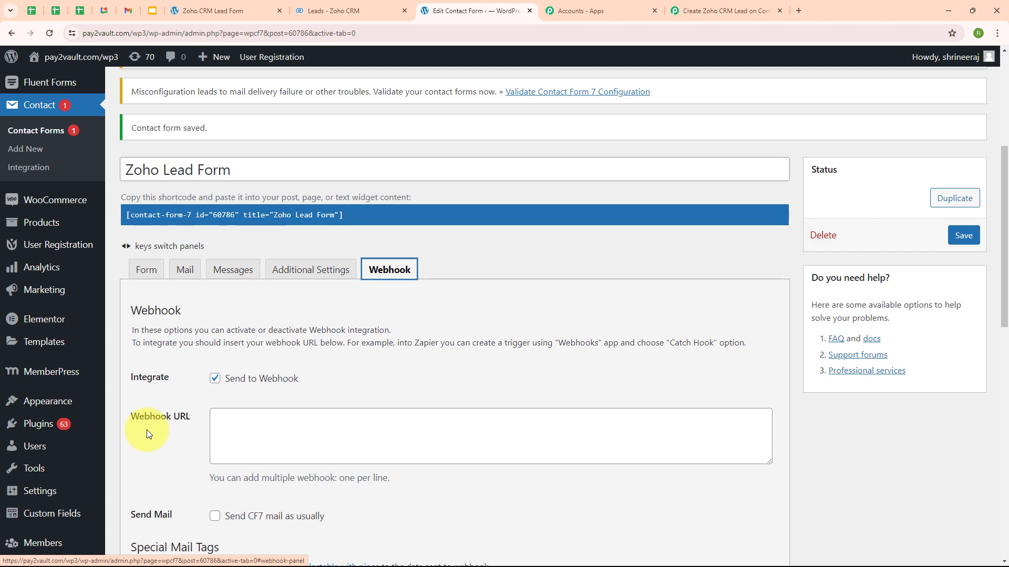
pyautogui.click(725, 11)
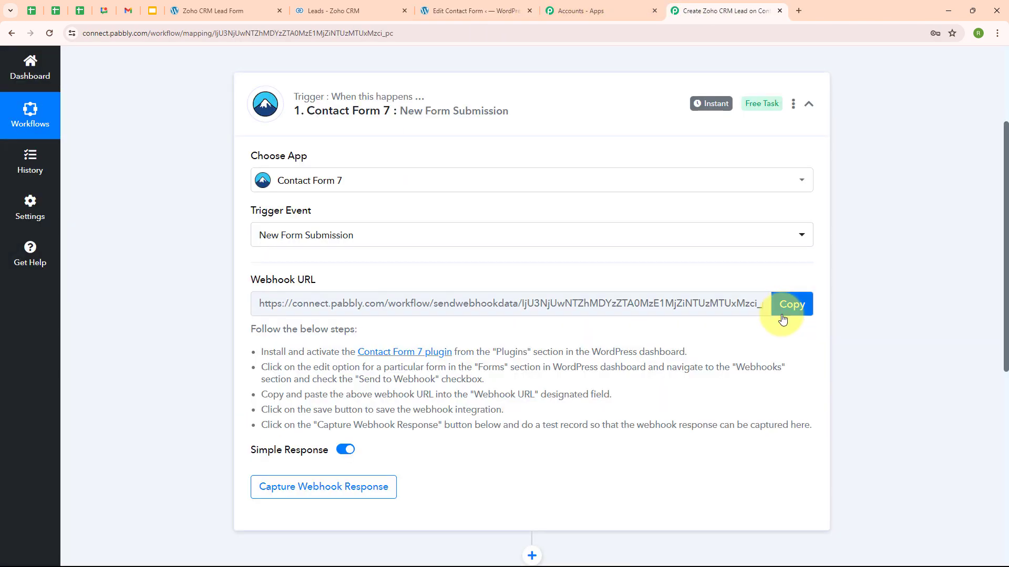
pyautogui.click(794, 306)
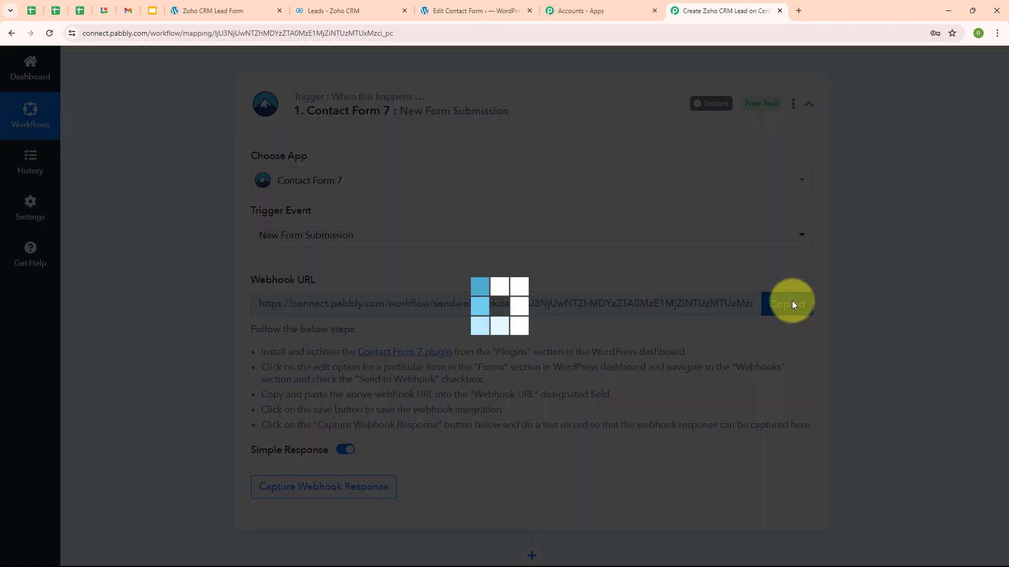
pyautogui.click(474, 6)
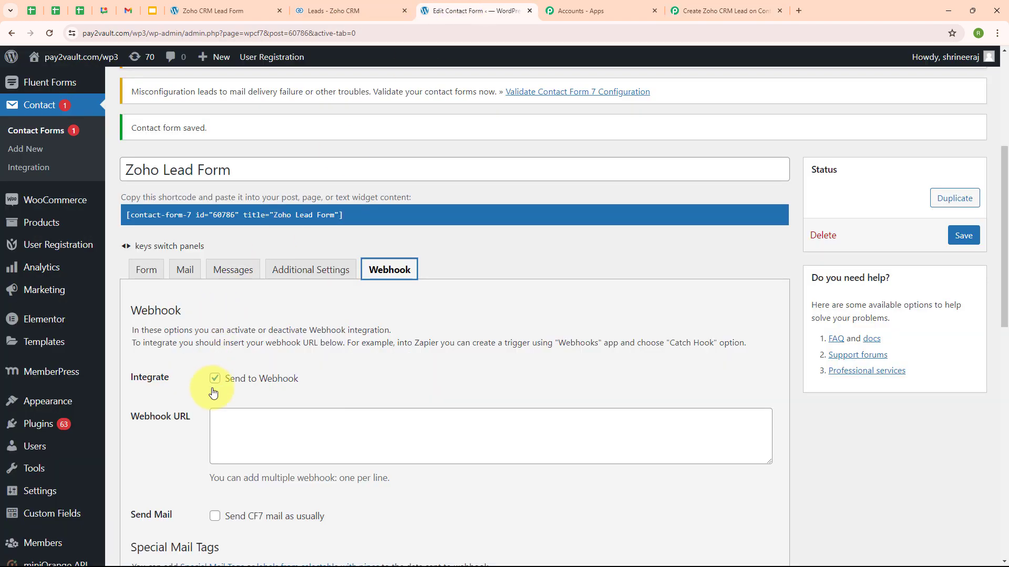
pyautogui.click(224, 416)
pyautogui.hotkey('ctrl', 'v')
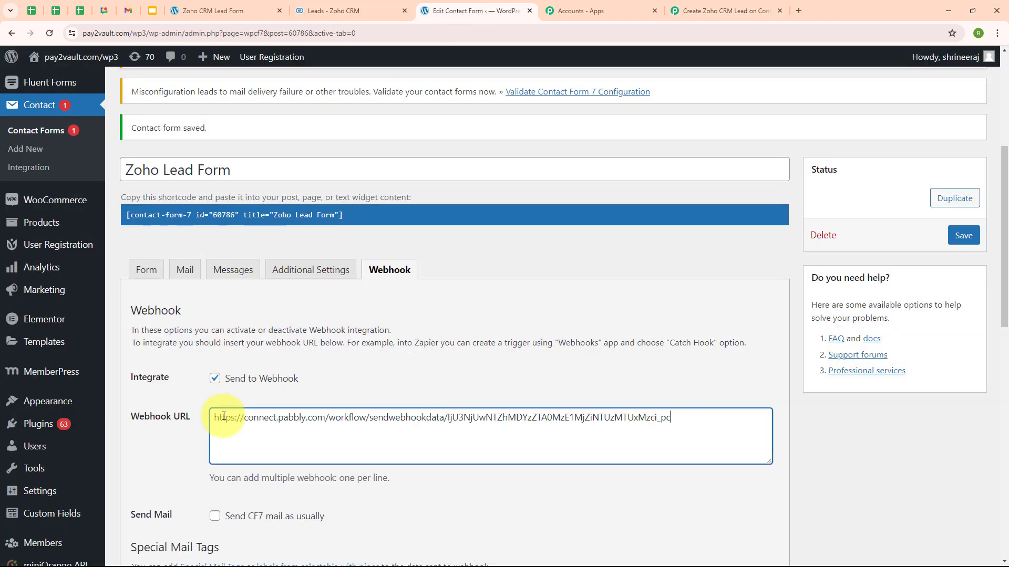
pyautogui.click(474, 387)
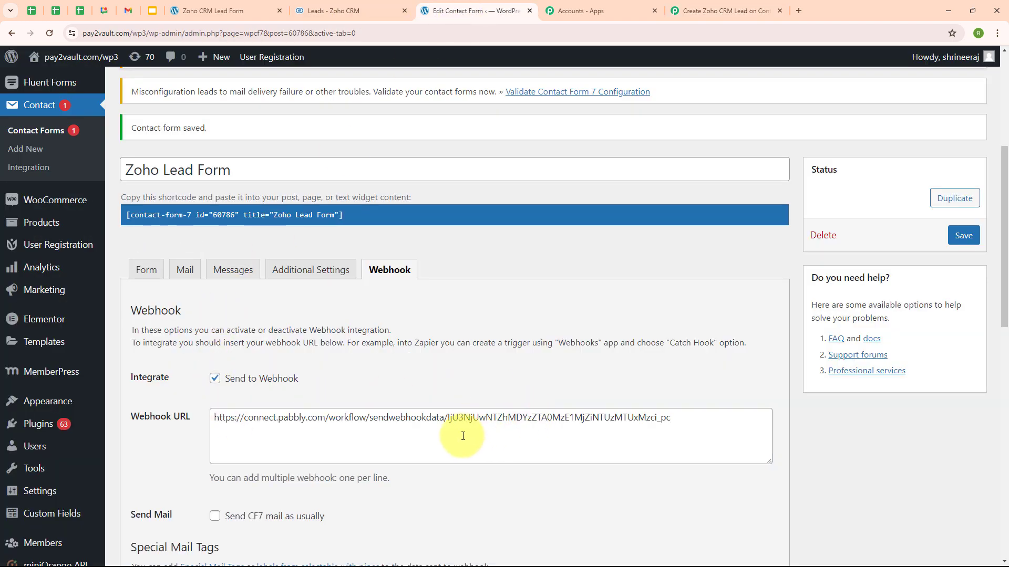
pyautogui.scroll(-2, 438, 348)
pyautogui.scroll(-3, 439, 348)
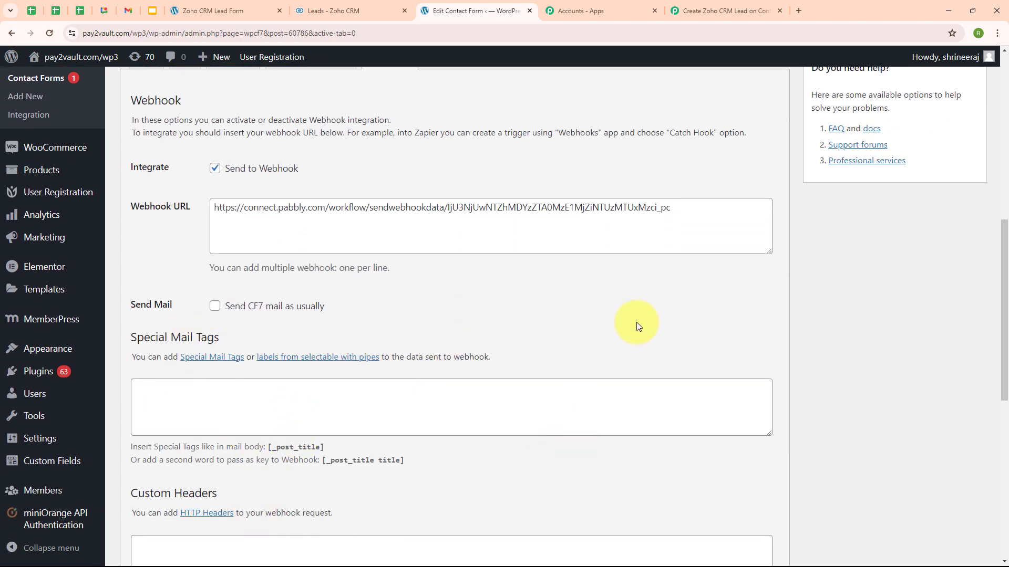
pyautogui.scroll(-8, 637, 325)
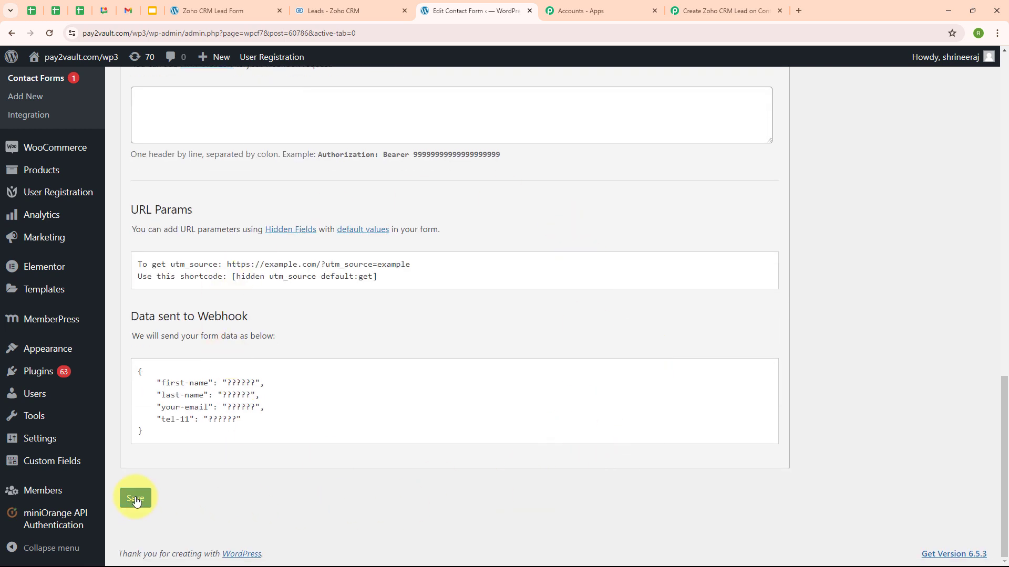
pyautogui.click(135, 498)
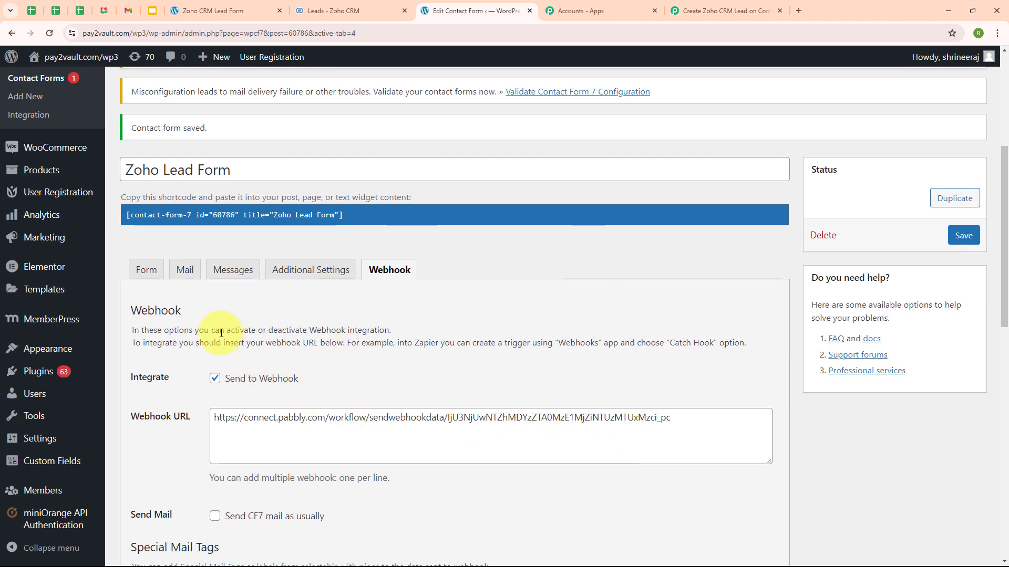
# Confirm the trigger shows Waiting For Webhook Response, then switch to the live Zoho CRM Lead Form.
pyautogui.click(760, 7)
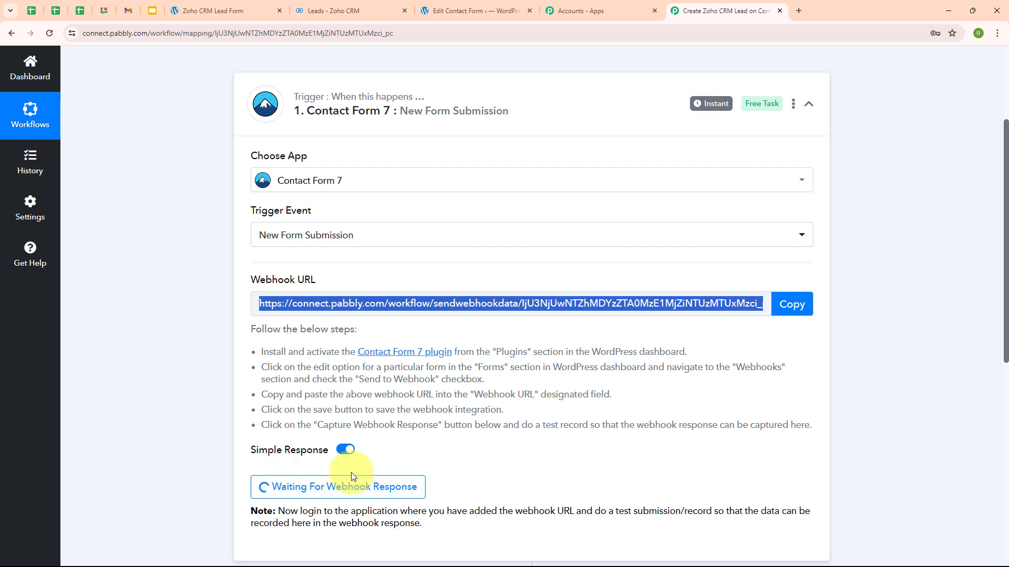
pyautogui.click(226, 6)
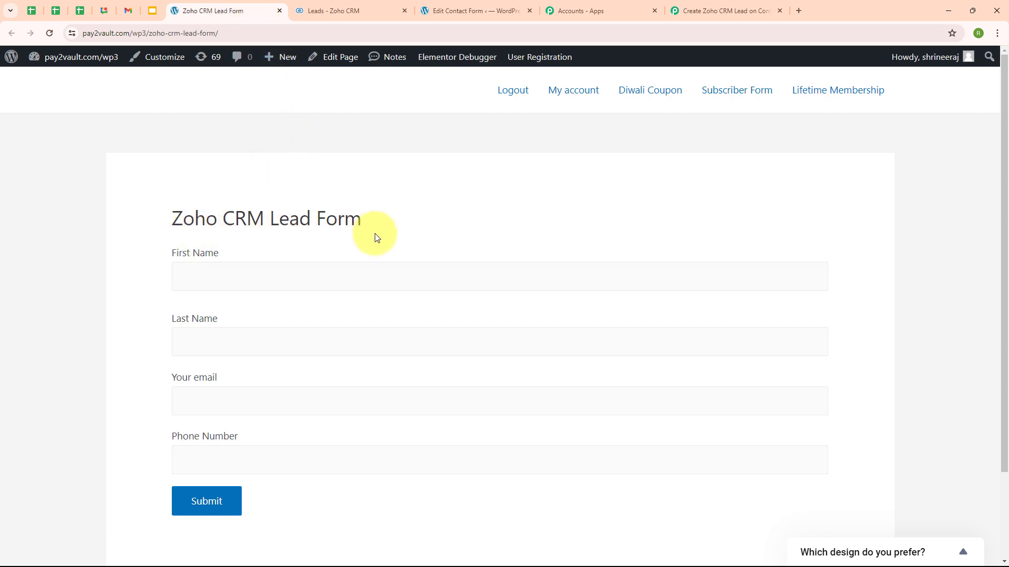
# Fill the lead form with a test first name, last name, email and phone number, then submit it.
pyautogui.click(182, 274)
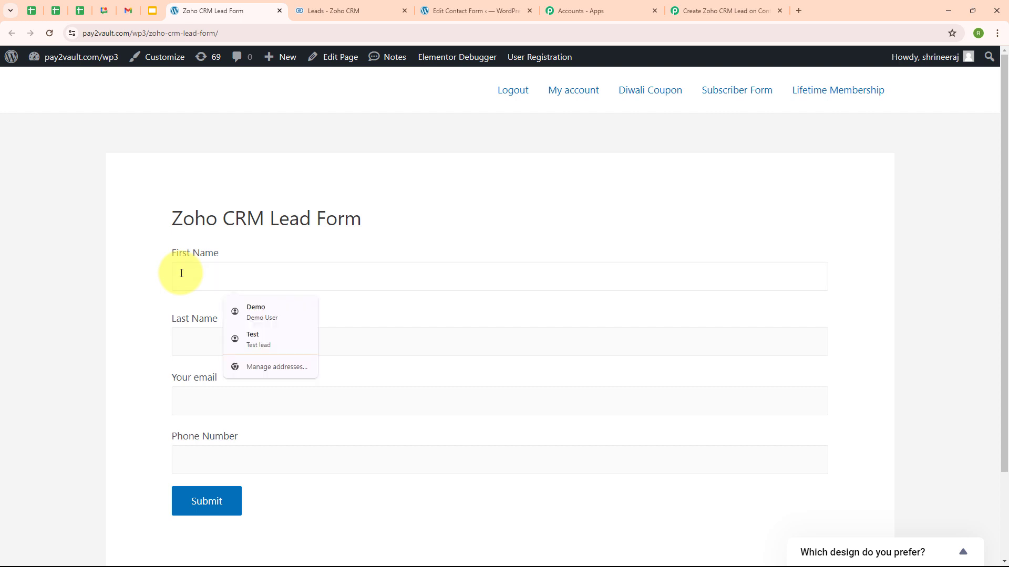
pyautogui.write('Dummy')
pyautogui.click(191, 342)
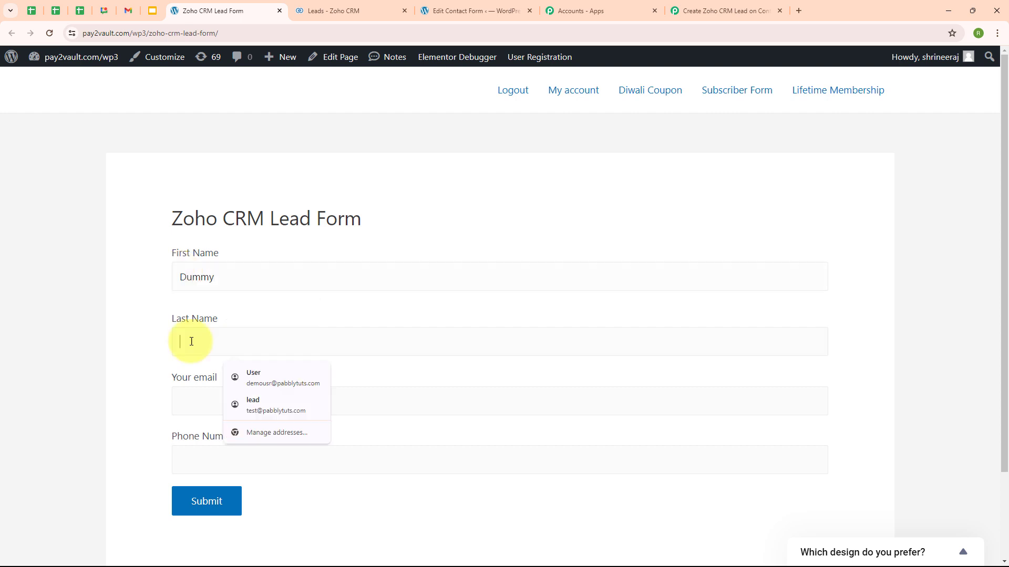
pyautogui.write('User')
pyautogui.click(207, 398)
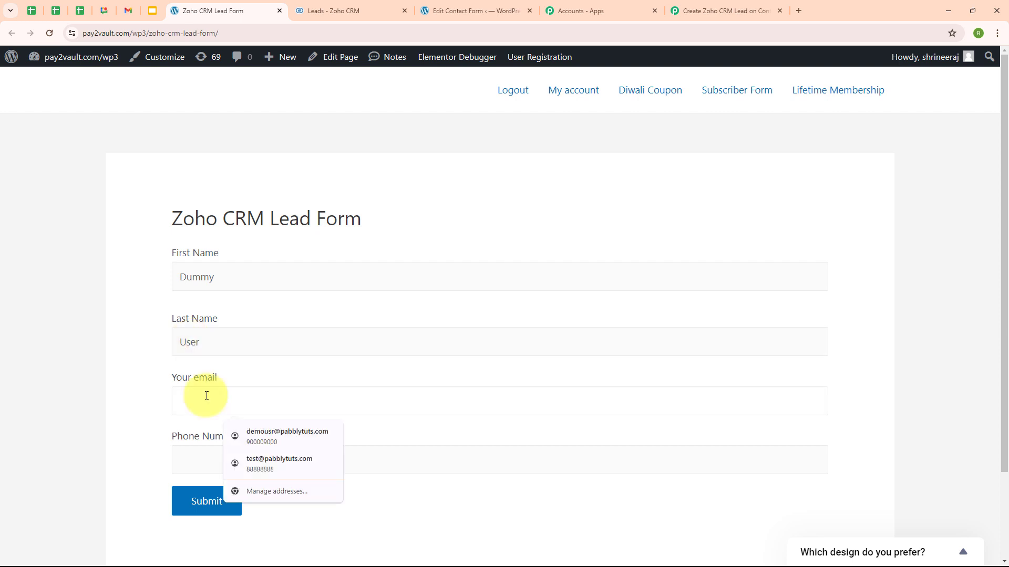
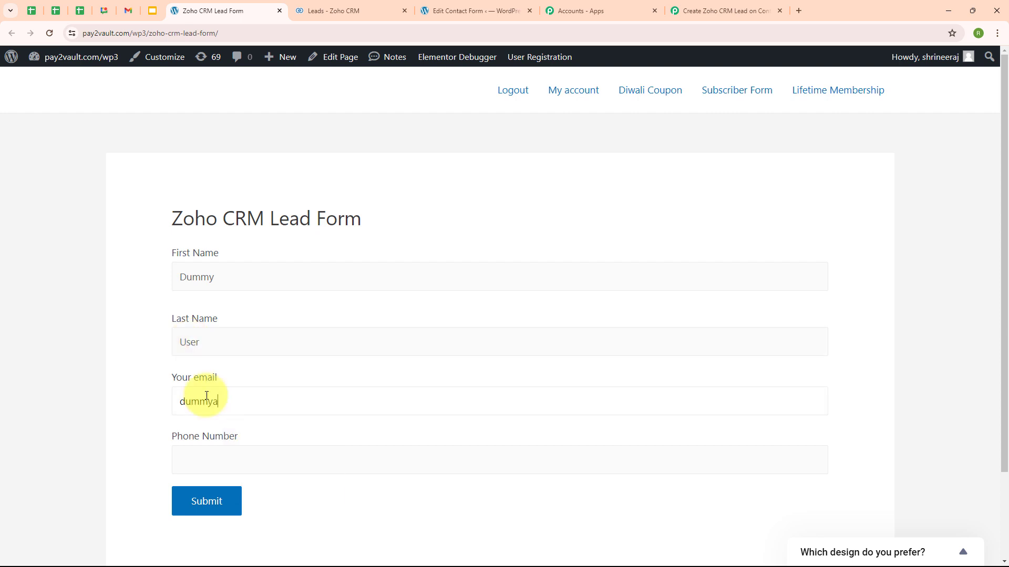
pyautogui.click(200, 460)
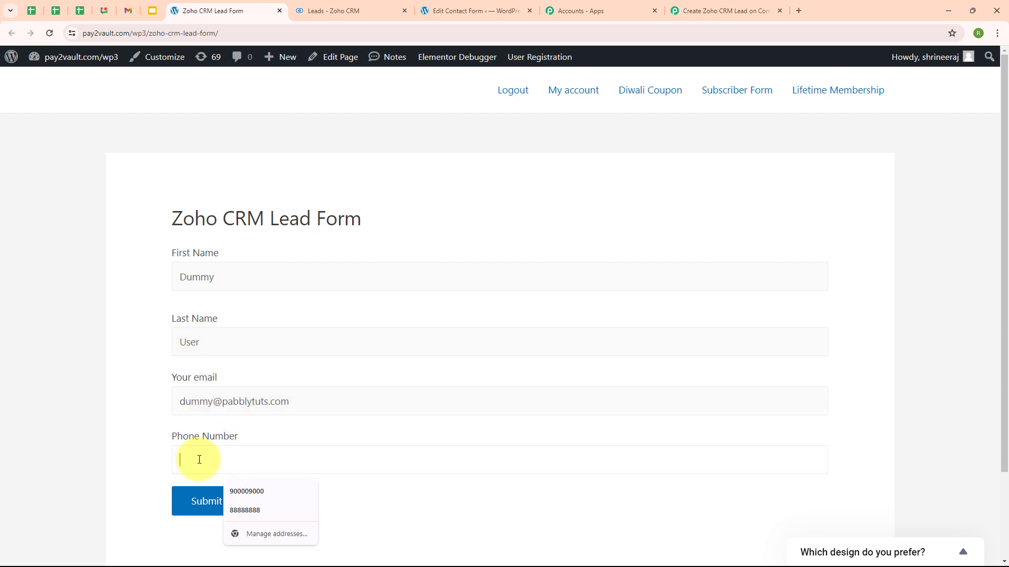
pyautogui.write('8888888888')
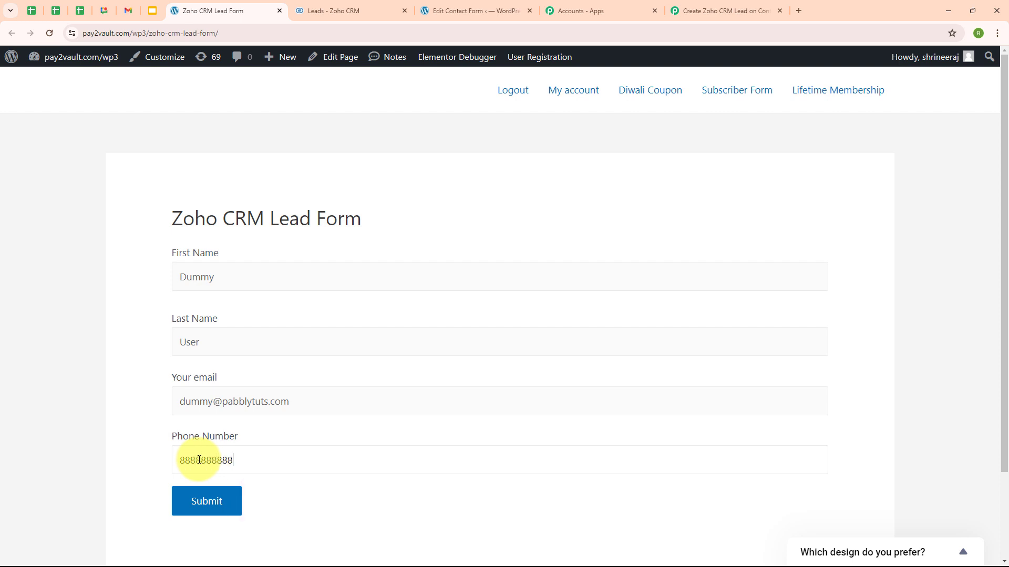
pyautogui.click(220, 512)
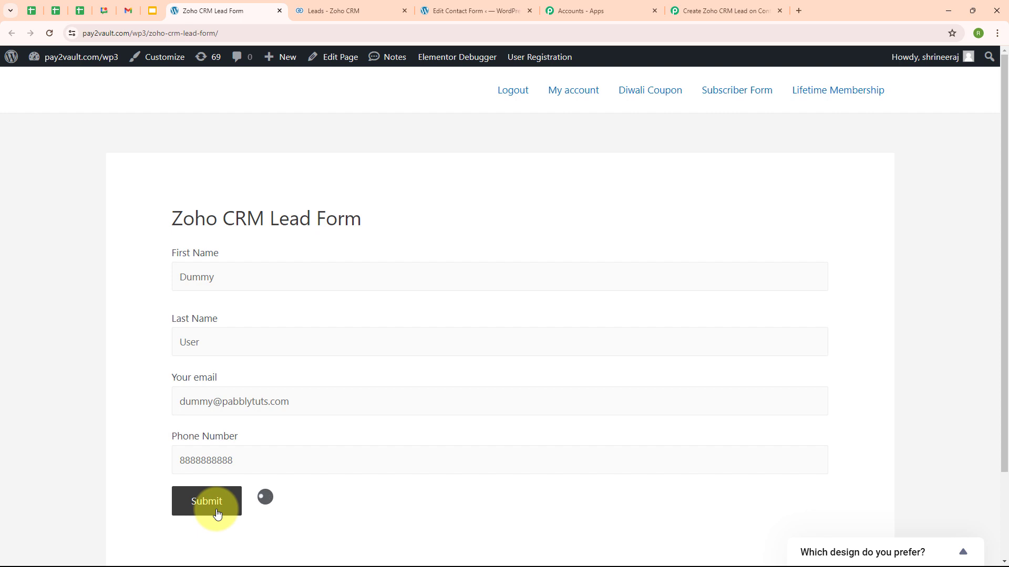
pyautogui.scroll(-2, 518, 457)
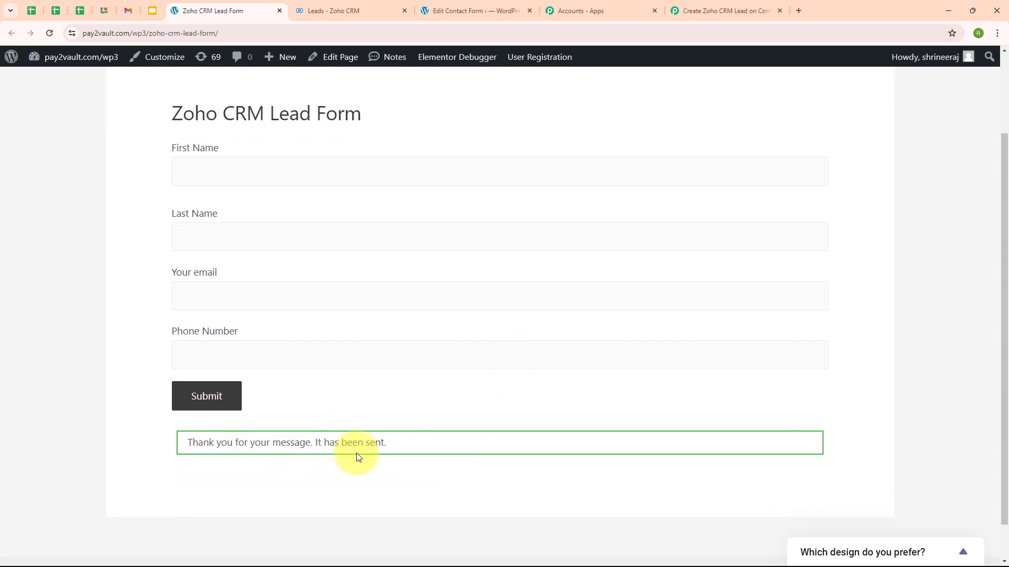
# Check the captured form submission in the trigger step's response, then collapse the trigger.
pyautogui.click(699, 11)
pyautogui.scroll(-4, 672, 404)
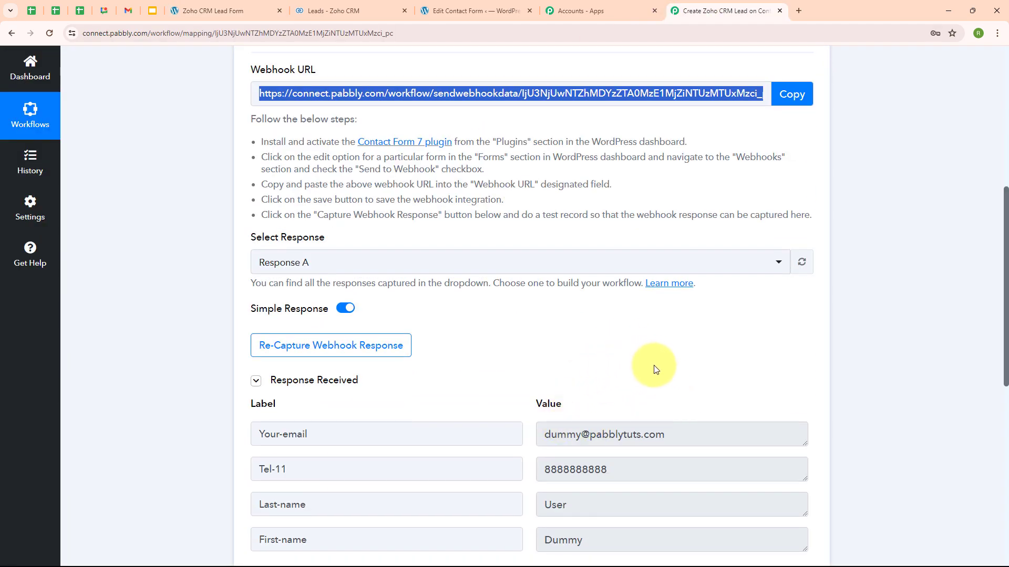
pyautogui.scroll(-2, 654, 367)
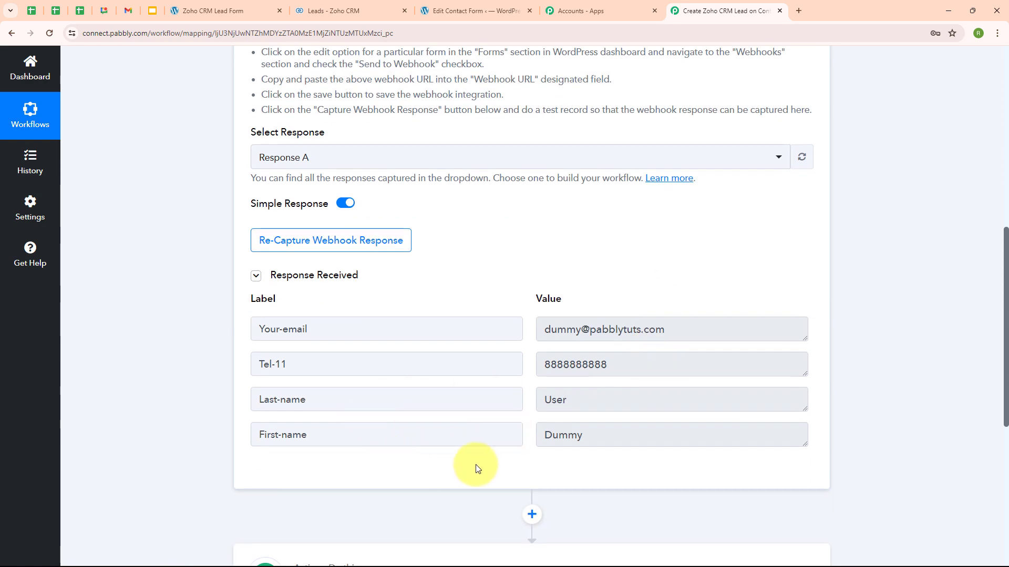
pyautogui.scroll(9, 818, 209)
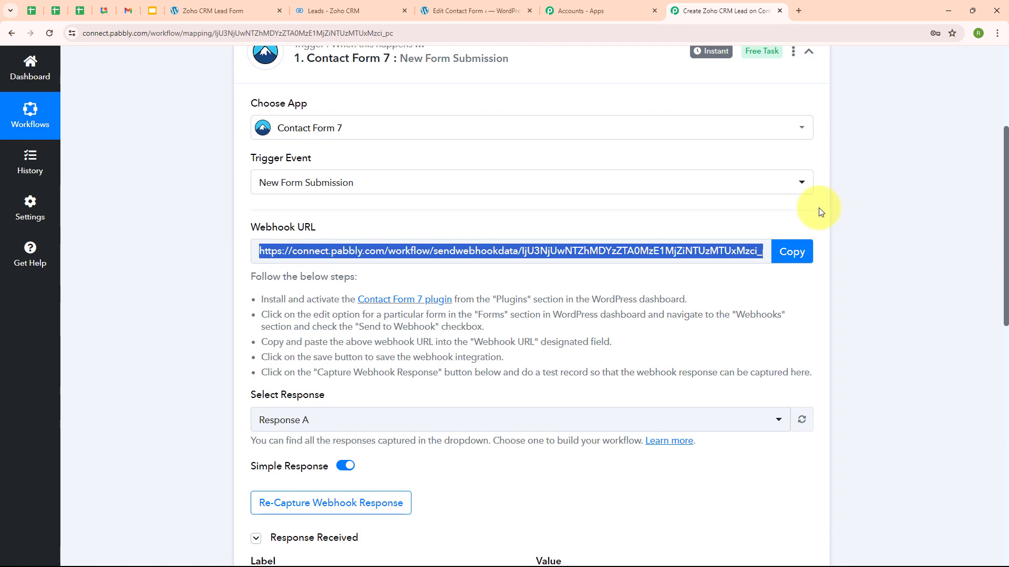
pyautogui.click(811, 263)
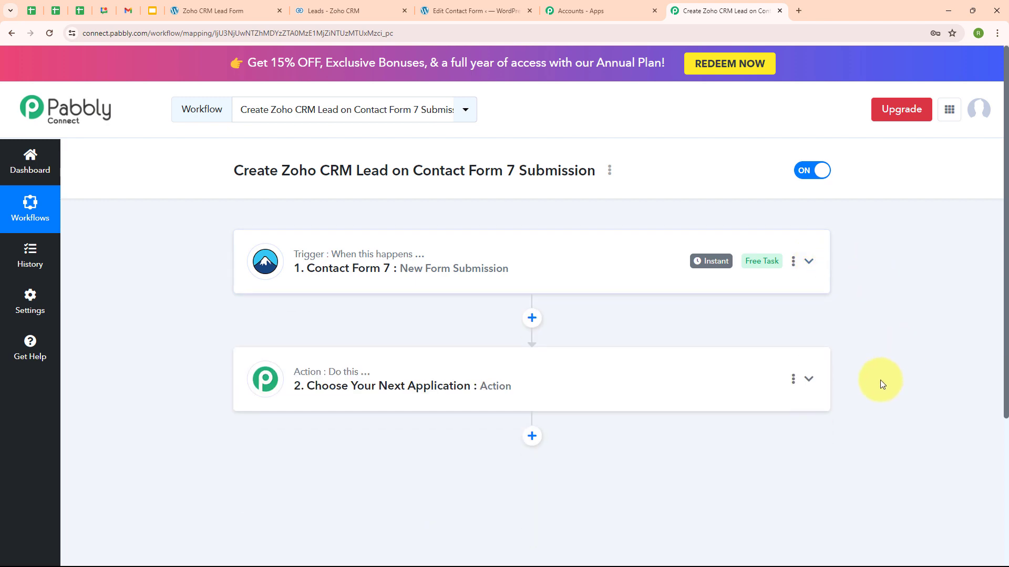
# Set the action step to Zoho CRM with the Insert/Update Record event.
pyautogui.click(288, 383)
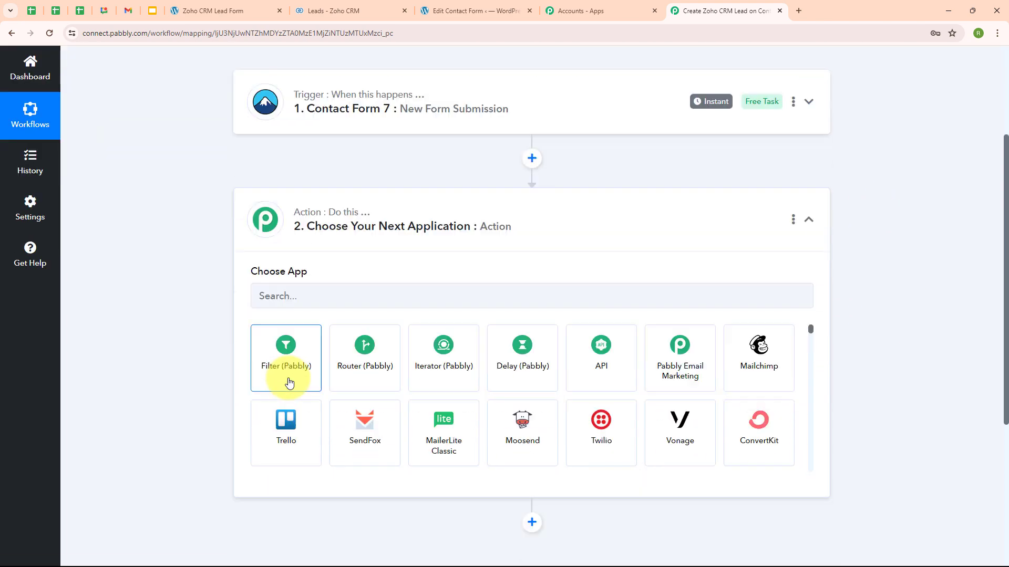
pyautogui.click(312, 274)
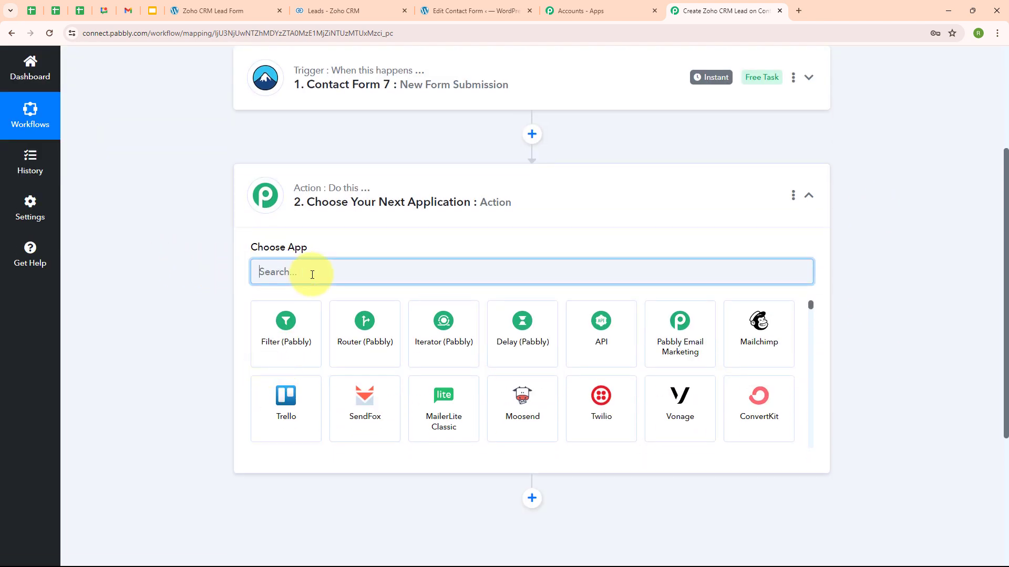
pyautogui.write('Zoho')
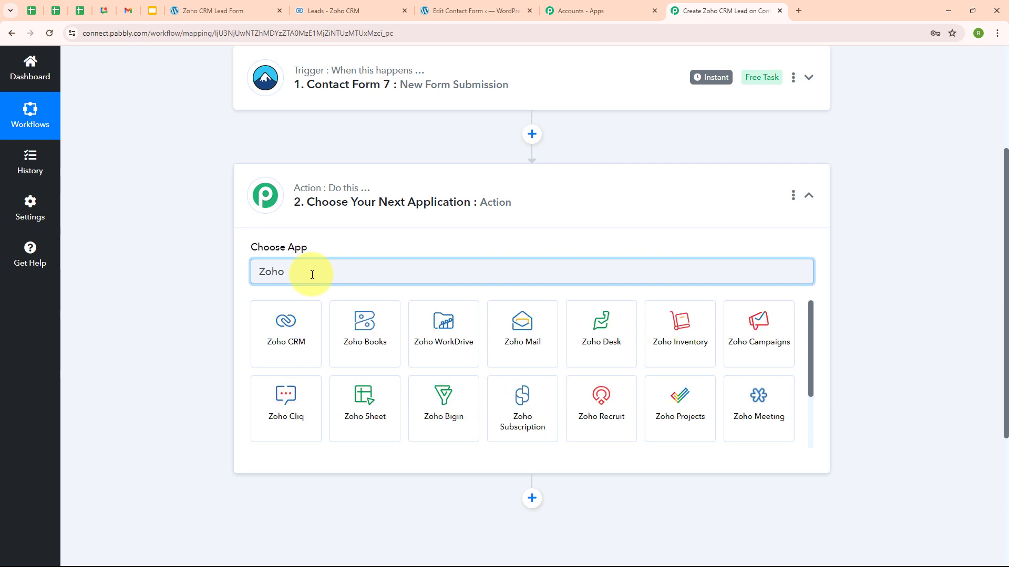
pyautogui.click(299, 332)
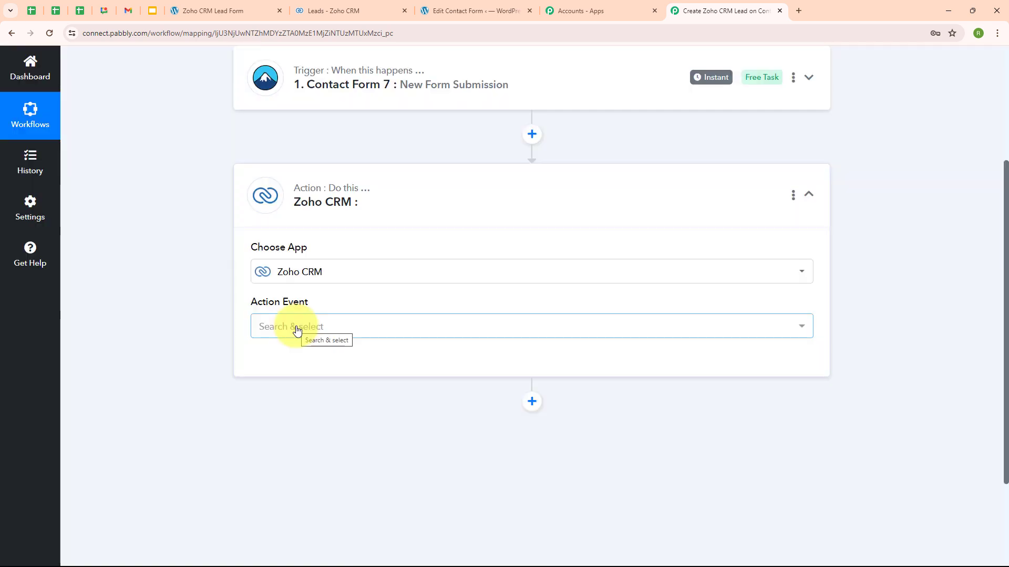
pyautogui.click(297, 328)
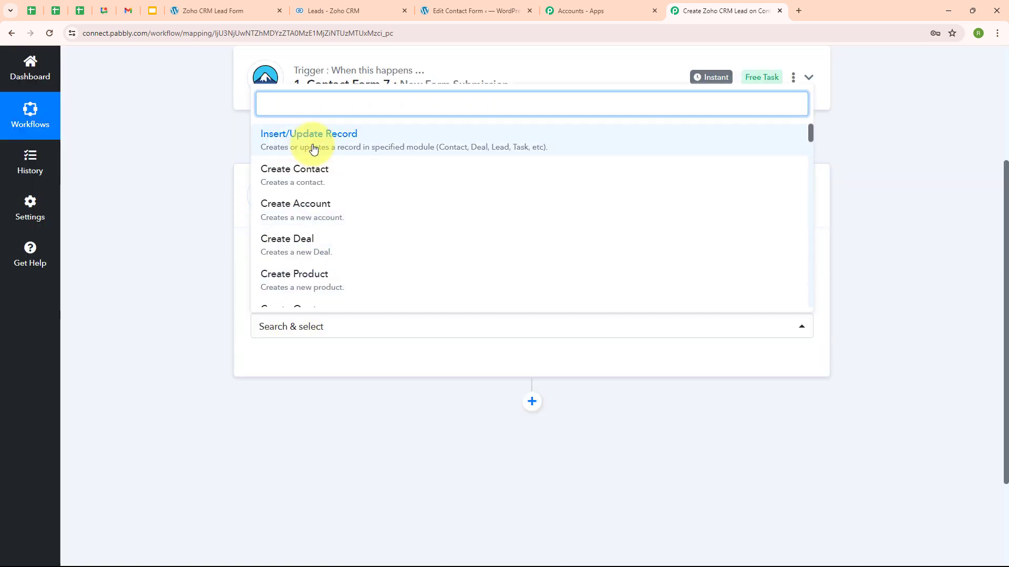
pyautogui.click(313, 148)
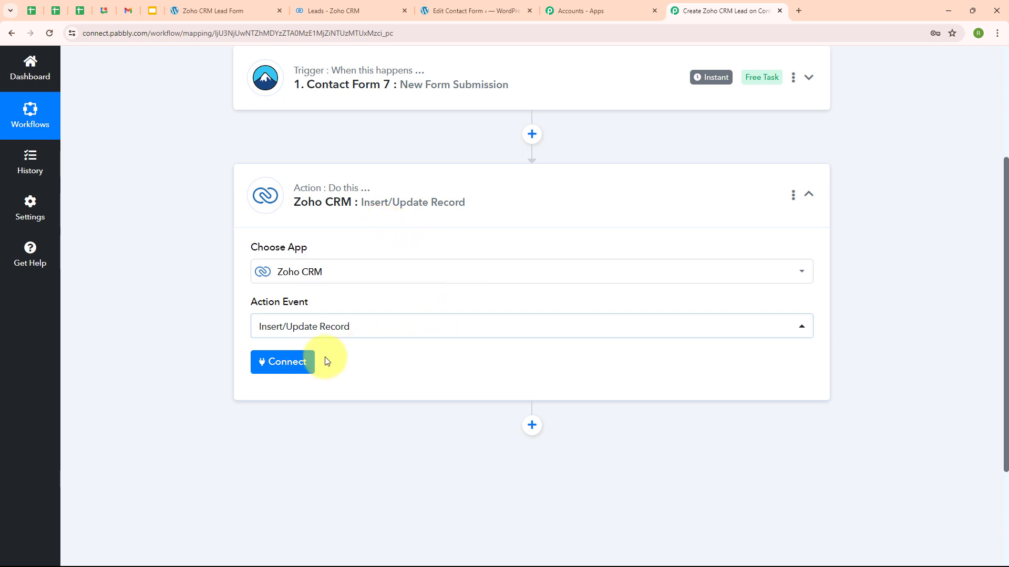
# Start a new Zoho CRM connection named Zoho CRM #4 through Add New Connection.
pyautogui.click(275, 371)
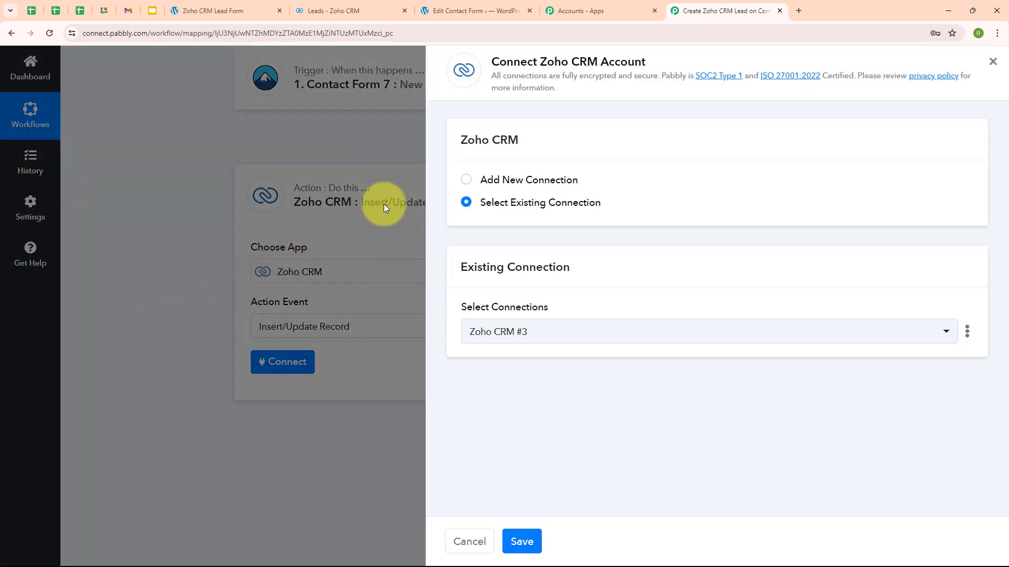
pyautogui.click(466, 180)
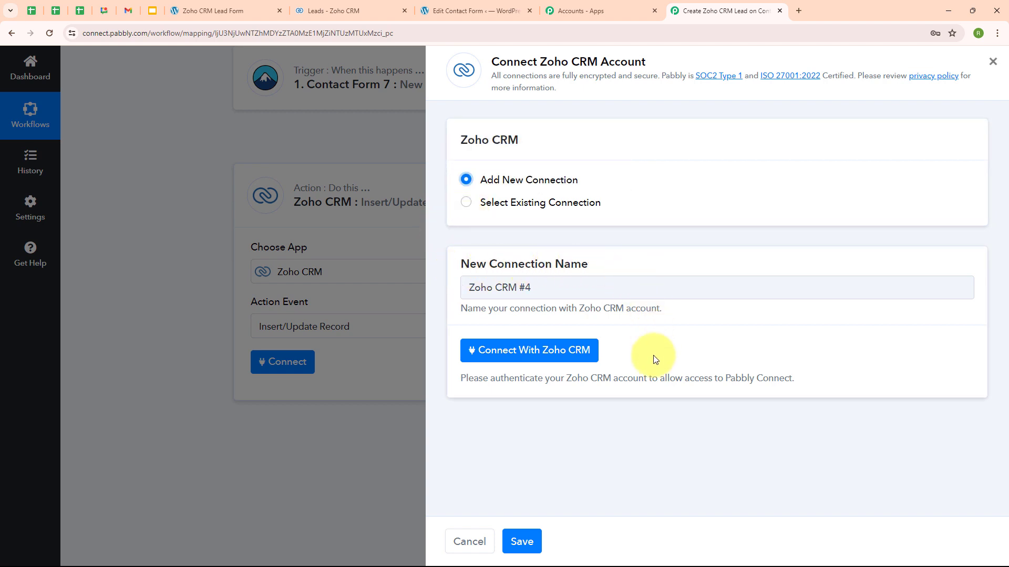
pyautogui.click(535, 355)
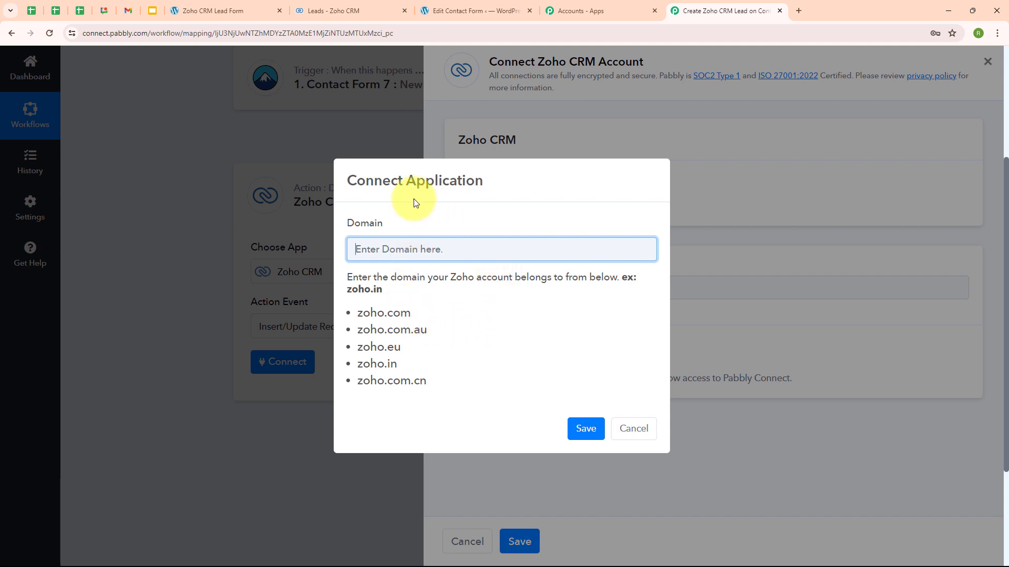
# Enter zoho.com as the Zoho domain, save it, and accept the Zoho access request.
pyautogui.click(363, 7)
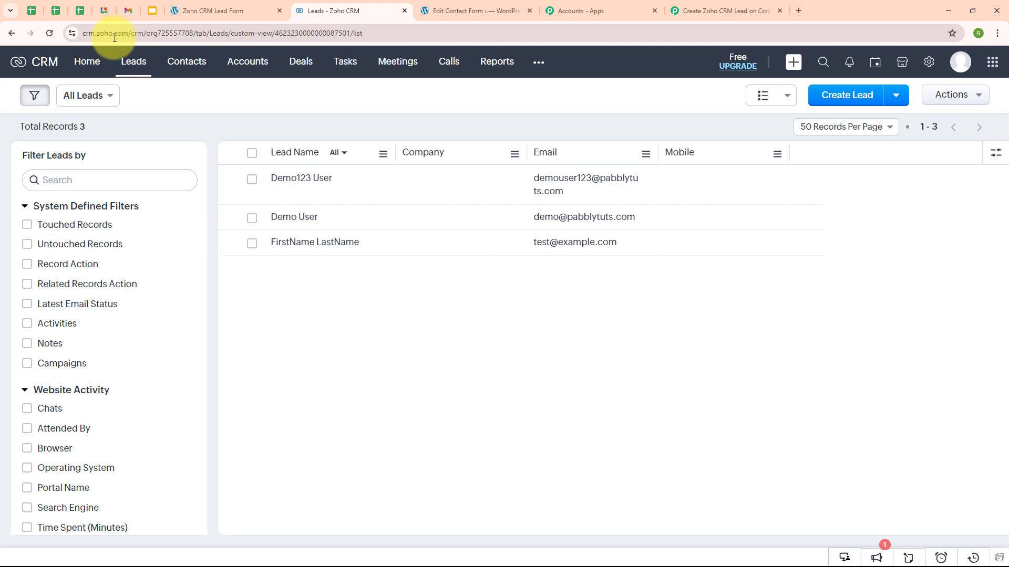
pyautogui.click(722, 10)
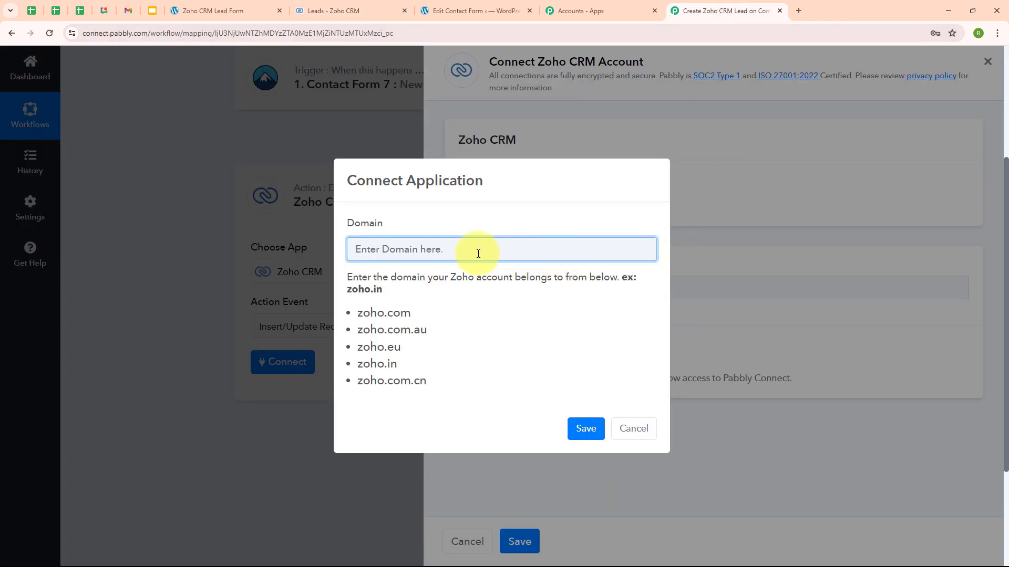
pyautogui.write('zoho.com')
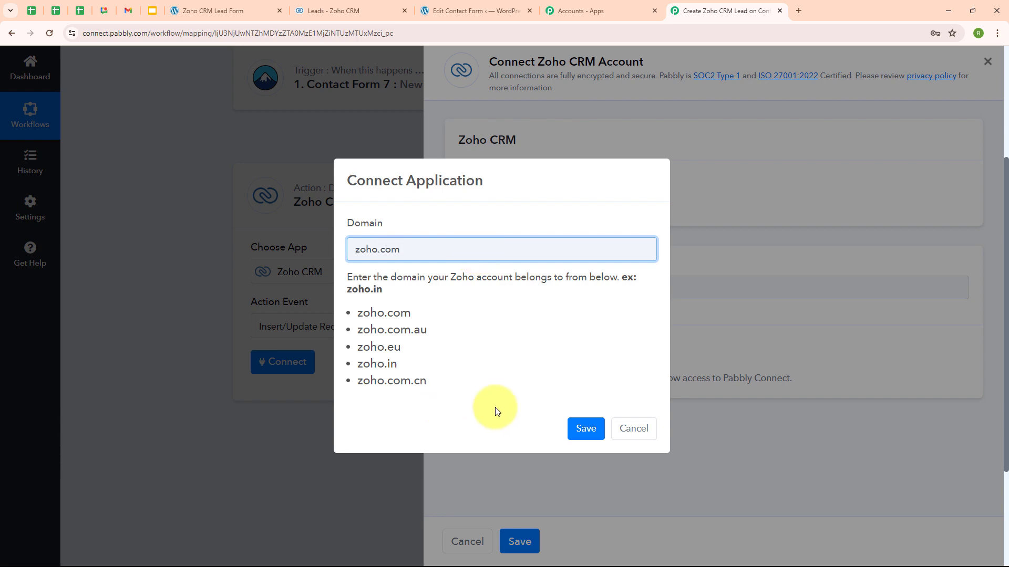
pyautogui.click(586, 430)
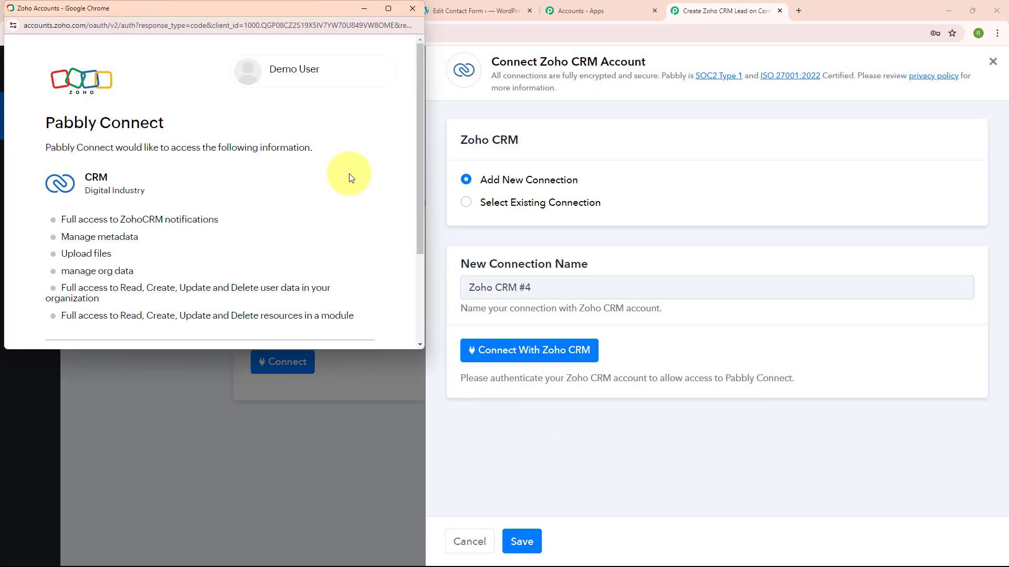
pyautogui.scroll(-3, 351, 175)
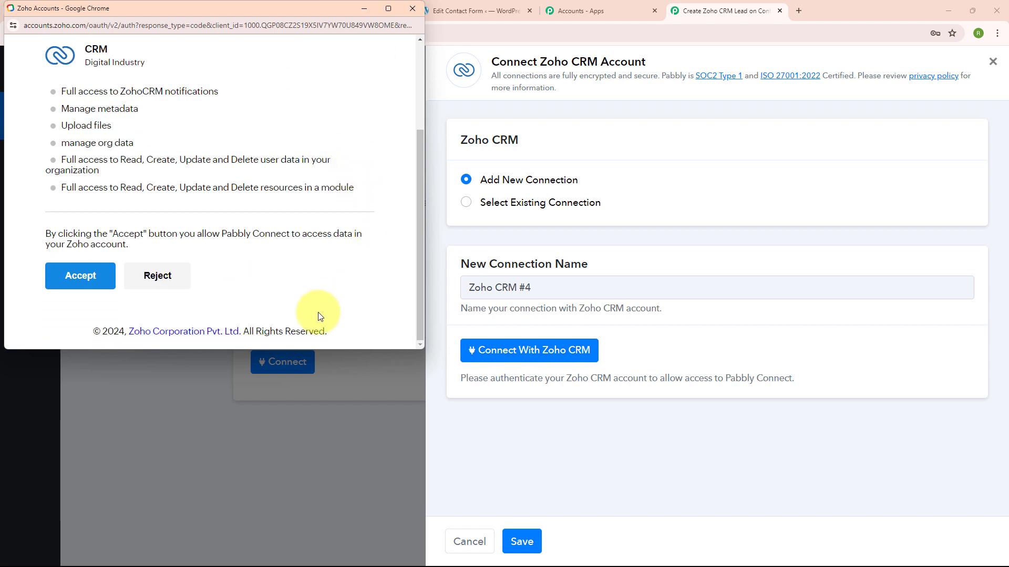
pyautogui.click(89, 282)
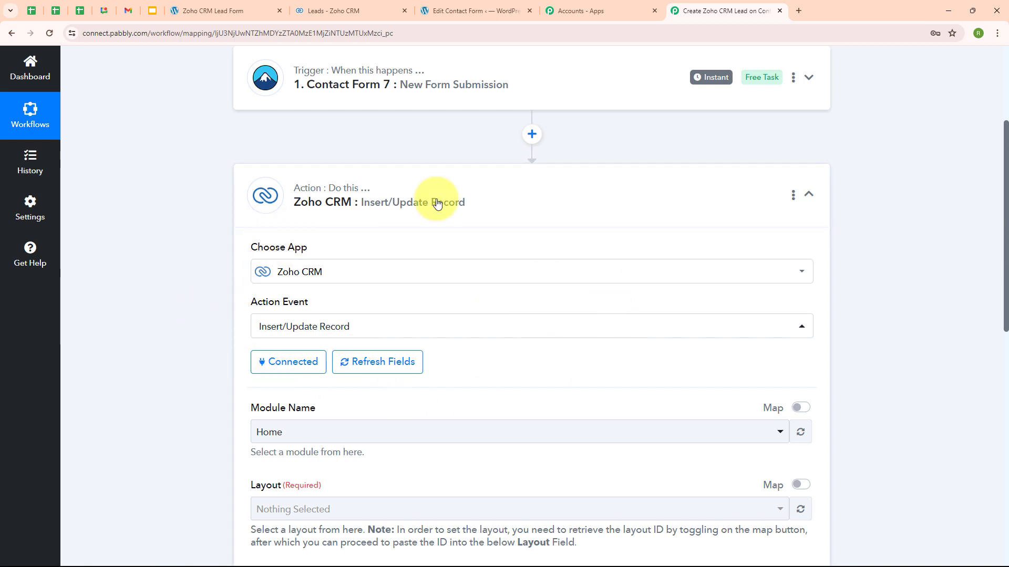
# Look over the existing Zoho CRM leads list, then return to the workflow setup.
pyautogui.scroll(-3, 535, 354)
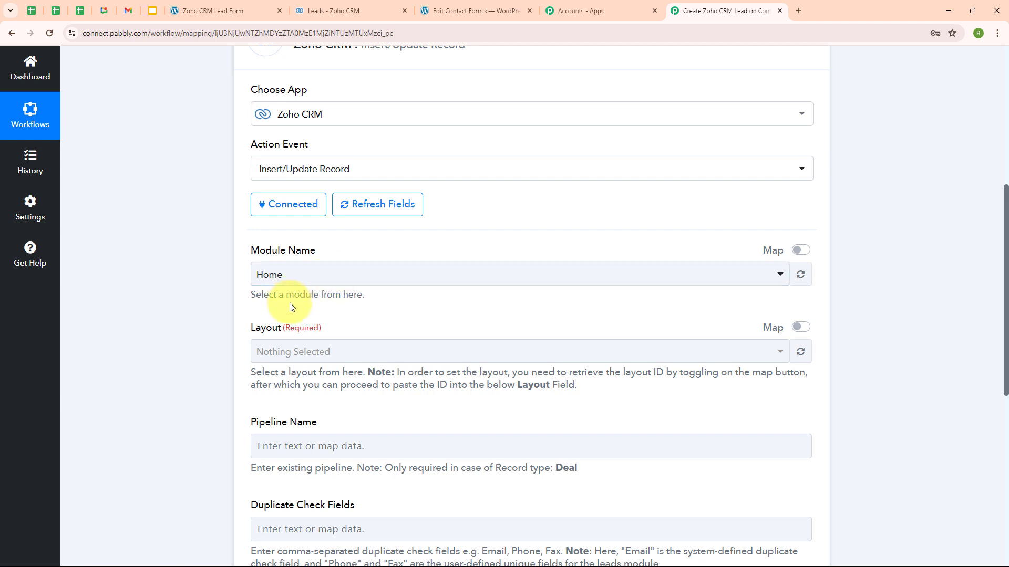
pyautogui.click(364, 8)
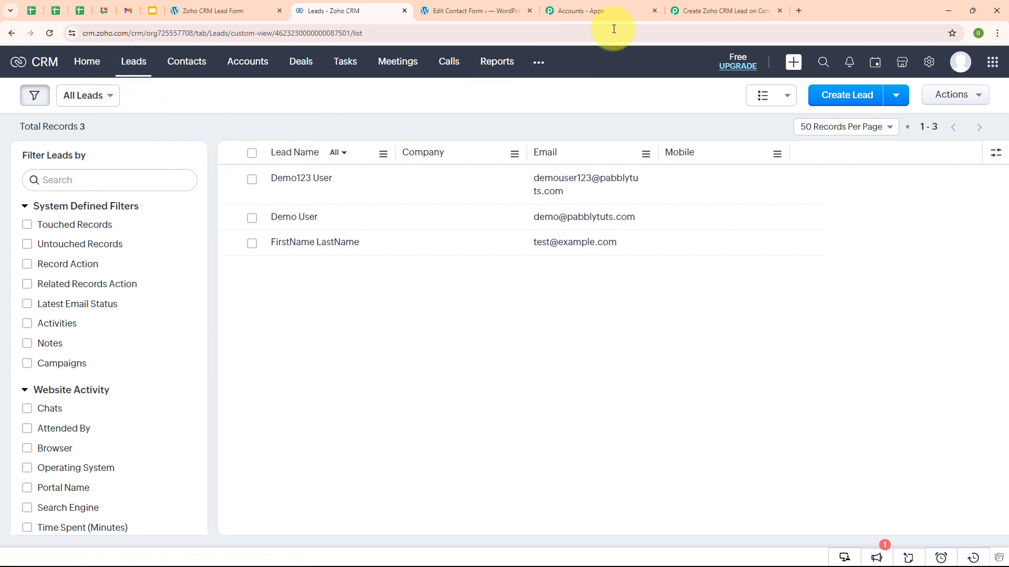
pyautogui.click(695, 12)
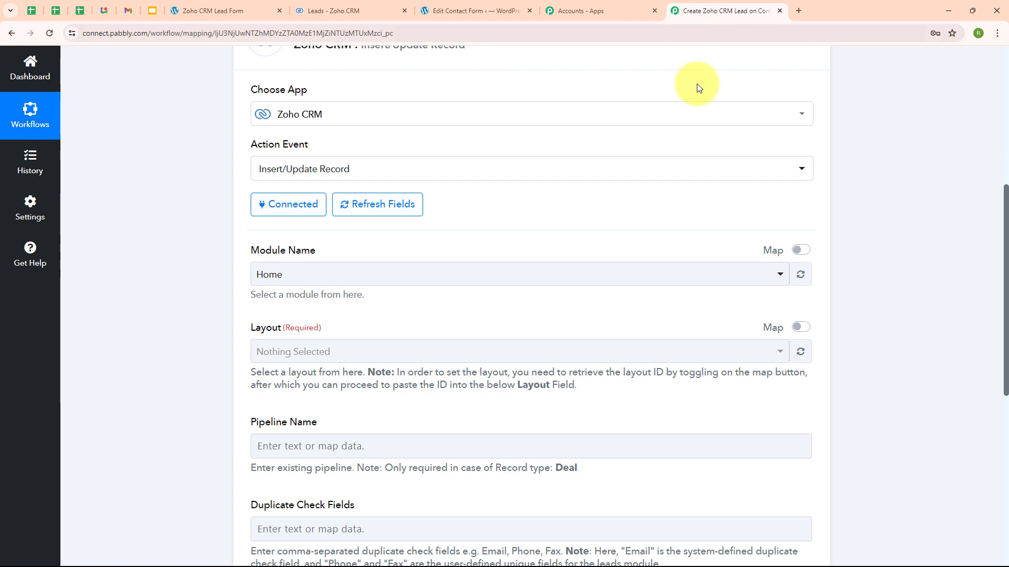
# Choose Leads as the Module Name and Standard as the Layout, then start the First Name field.
pyautogui.click(323, 279)
pyautogui.click(305, 361)
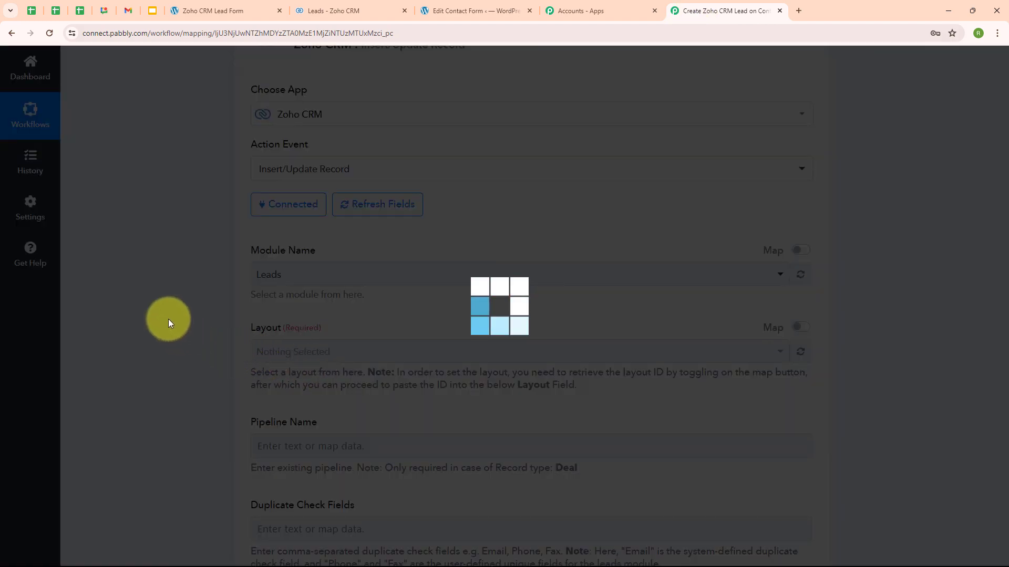
pyautogui.scroll(-2, 428, 308)
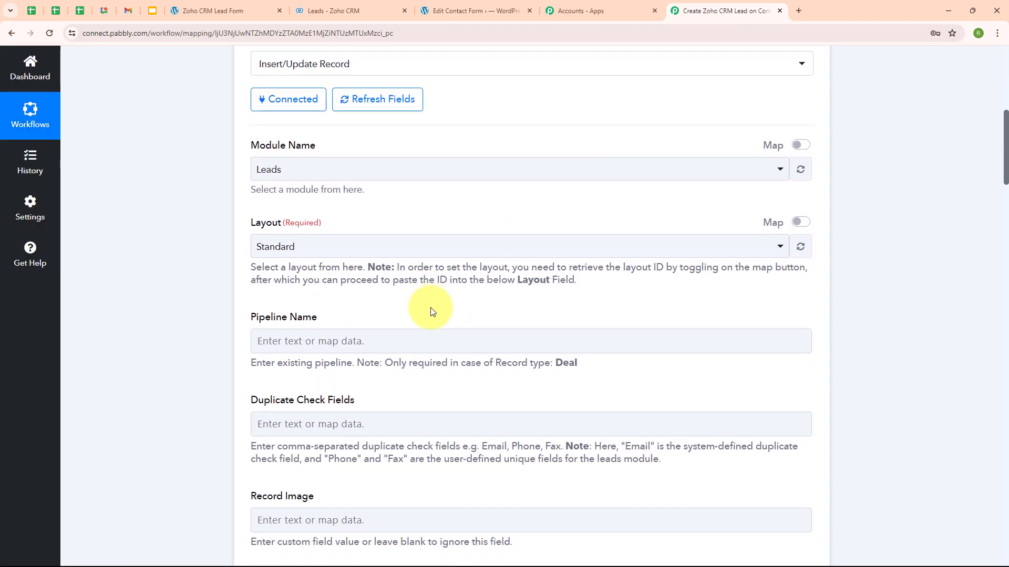
pyautogui.click(322, 247)
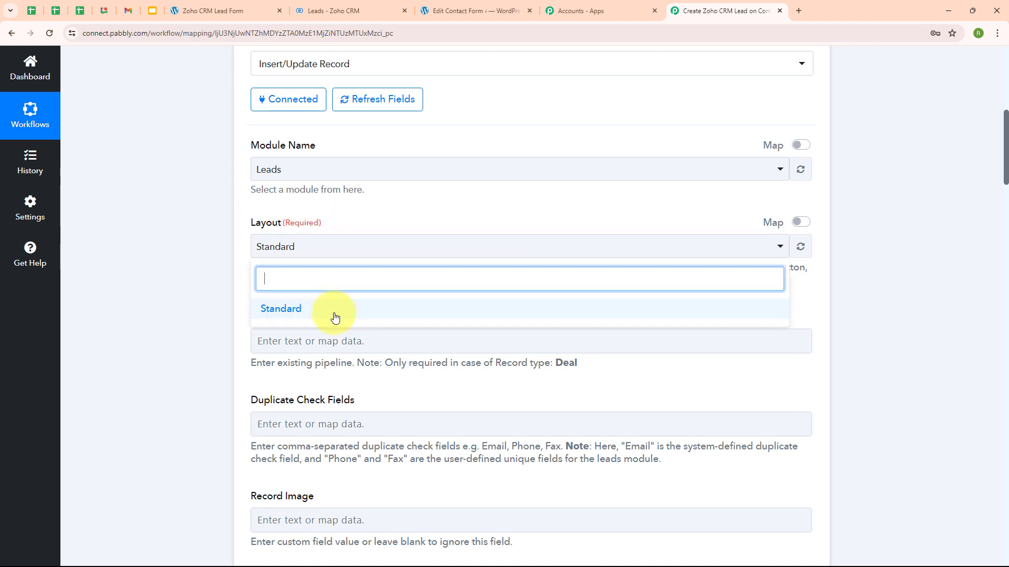
pyautogui.click(334, 317)
pyautogui.scroll(-2, 315, 304)
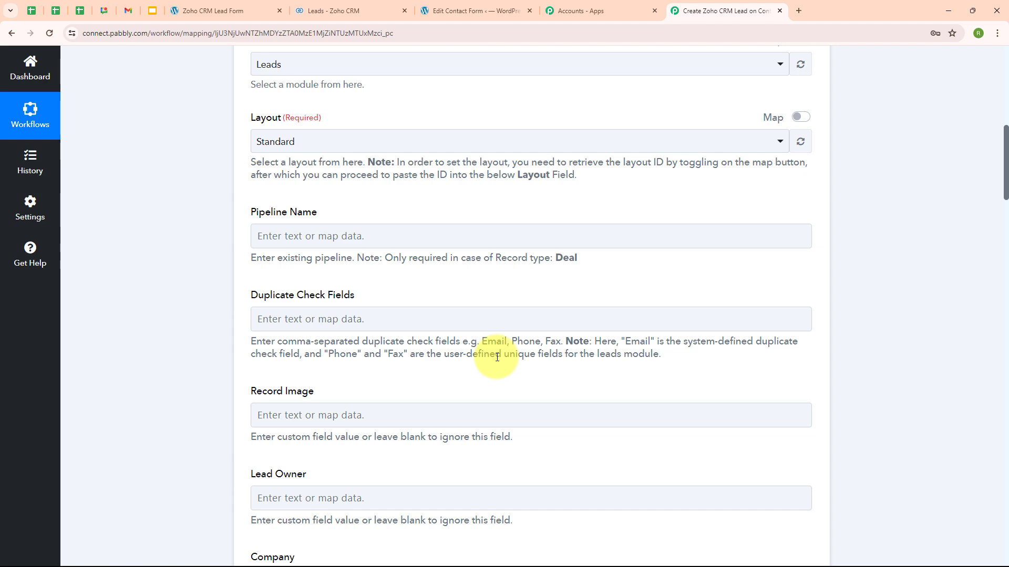
pyautogui.scroll(-8, 497, 358)
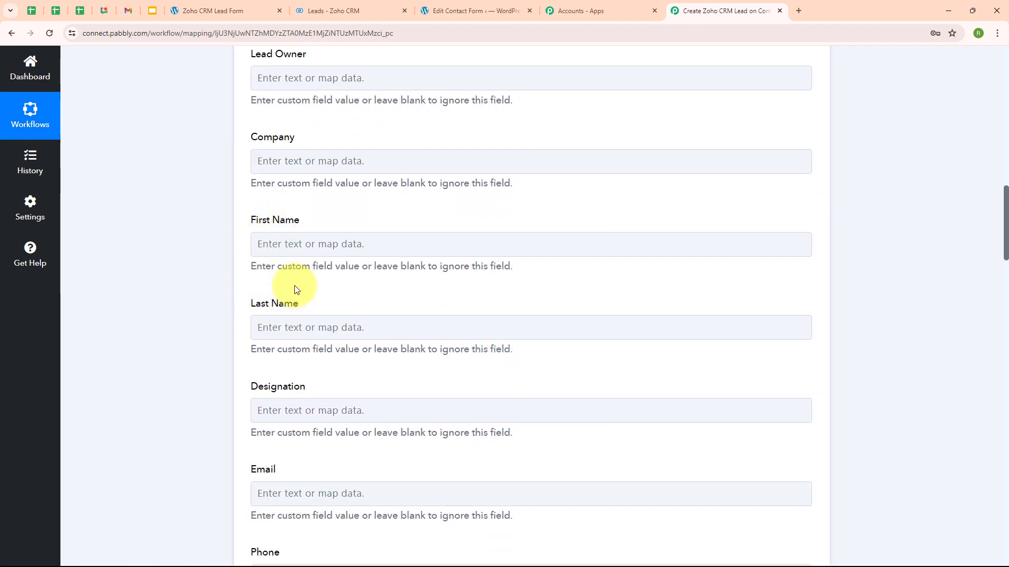
pyautogui.click(261, 244)
pyautogui.click(261, 245)
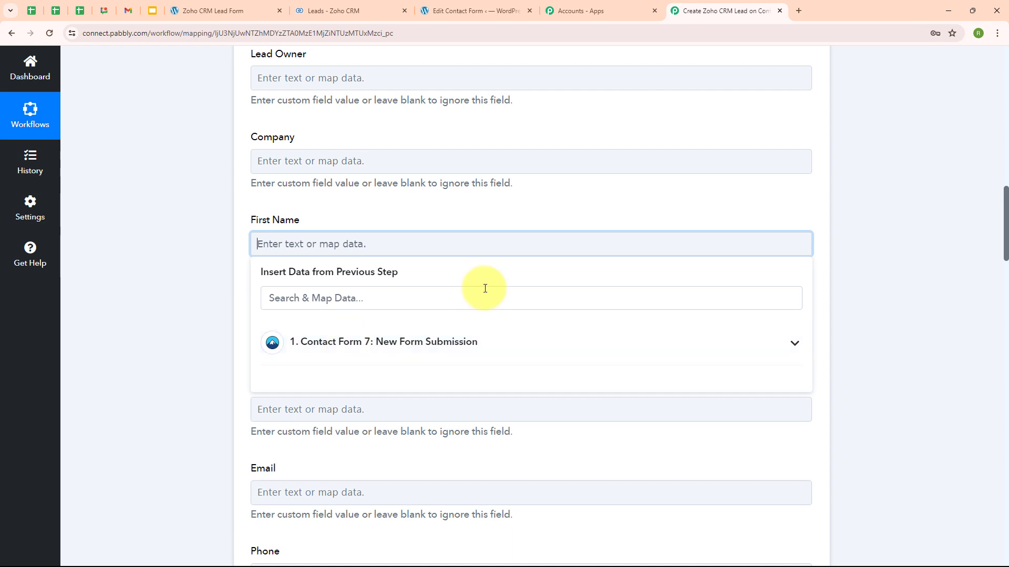
# Map the form's First-name and Last-name into the lead's First Name and Last Name.
pyautogui.click(352, 349)
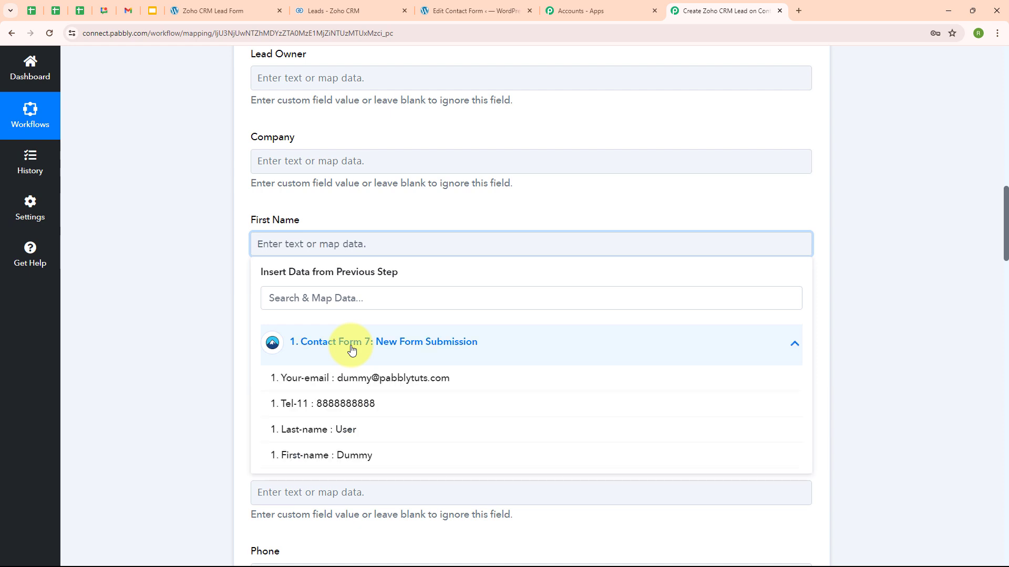
pyautogui.click(310, 455)
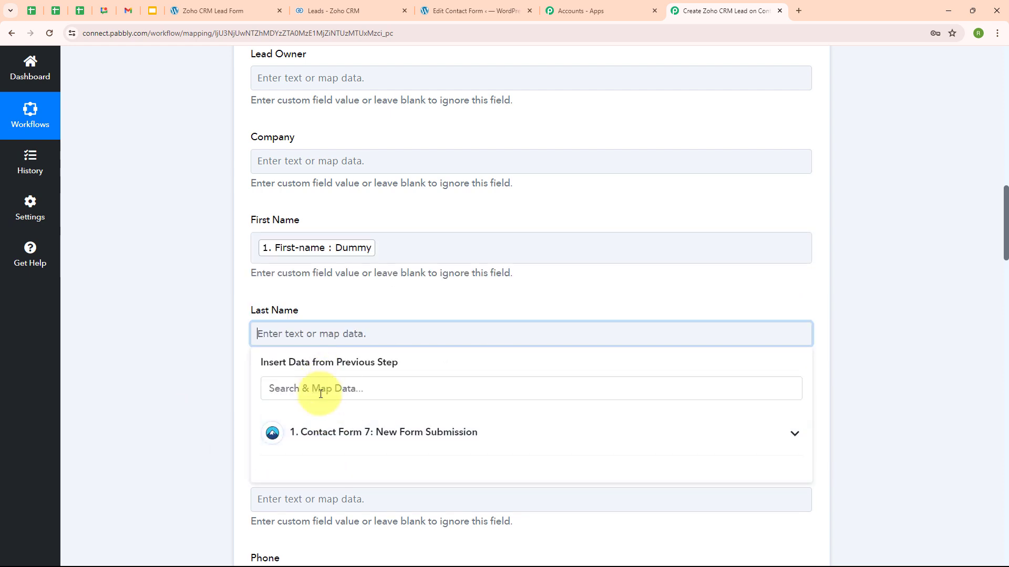
pyautogui.click(326, 439)
pyautogui.click(351, 523)
# Map the form's Your-email into Email and Tel-11 into Phone.
pyautogui.scroll(-3, 473, 364)
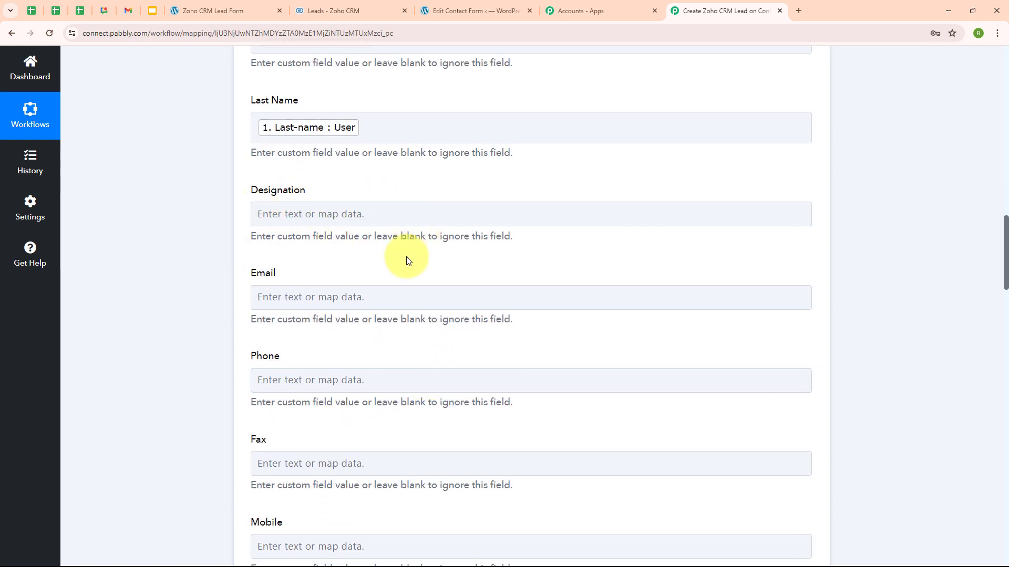
pyautogui.scroll(-2, 408, 260)
pyautogui.click(275, 194)
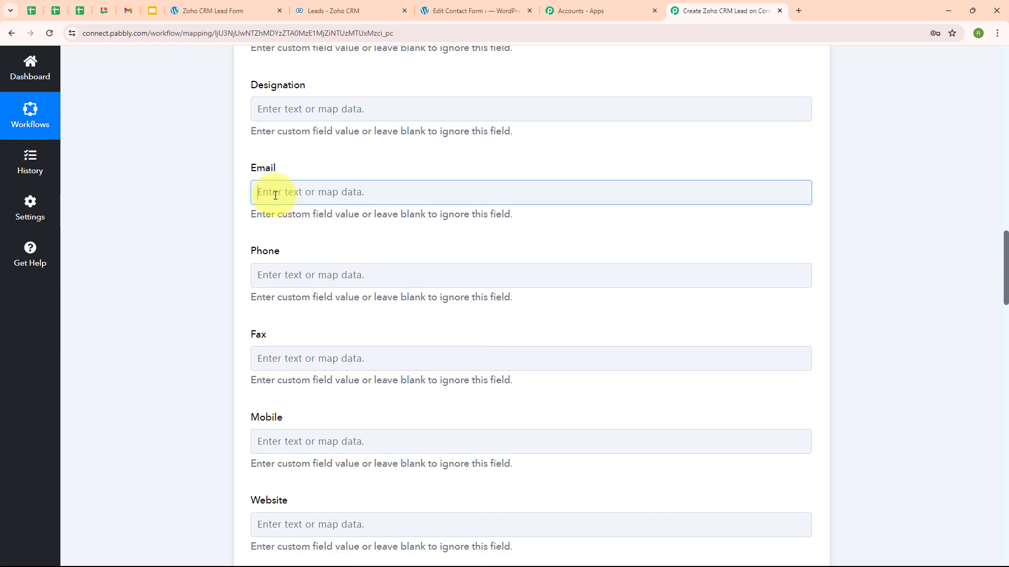
pyautogui.click(405, 291)
pyautogui.click(354, 327)
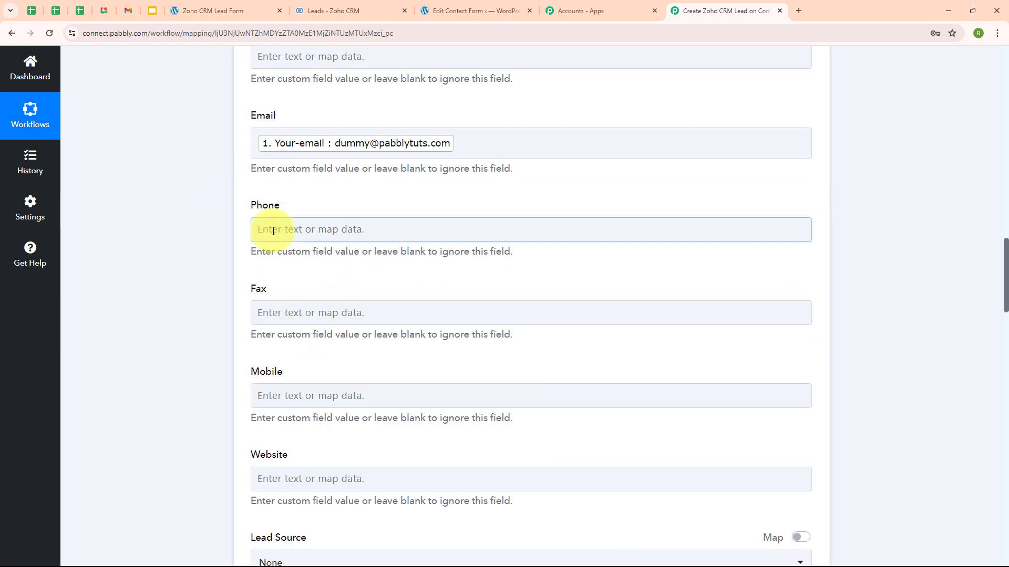
pyautogui.click(273, 232)
pyautogui.click(367, 327)
pyautogui.click(368, 403)
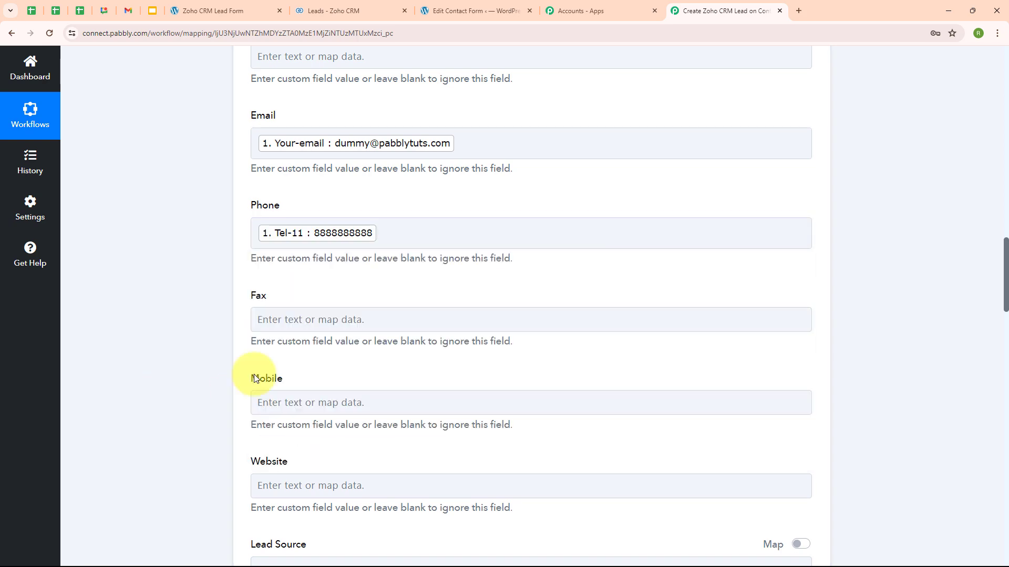
pyautogui.scroll(8, 651, 374)
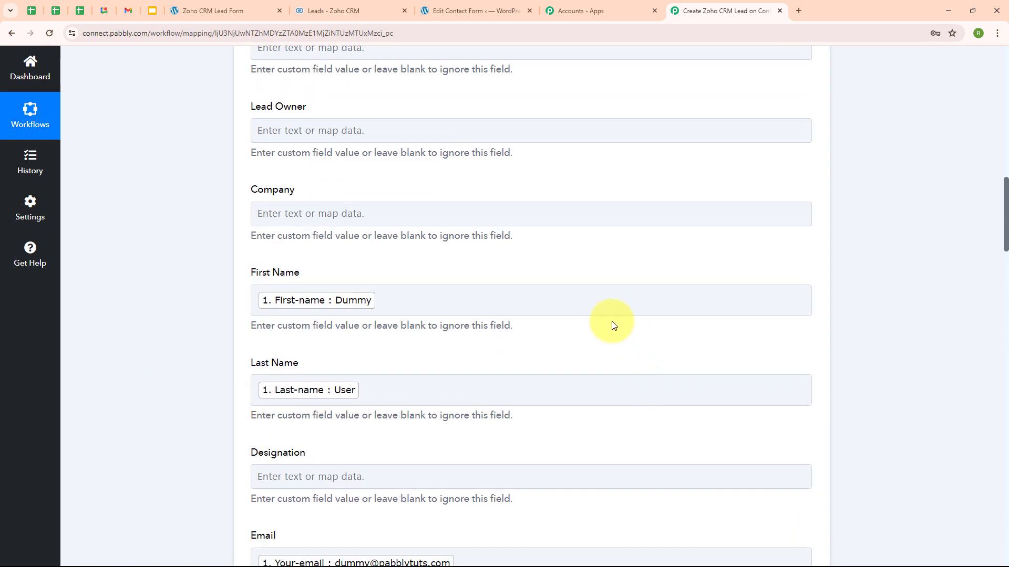
pyautogui.scroll(-6, 612, 321)
pyautogui.scroll(-5, 525, 324)
pyautogui.scroll(-20, 525, 324)
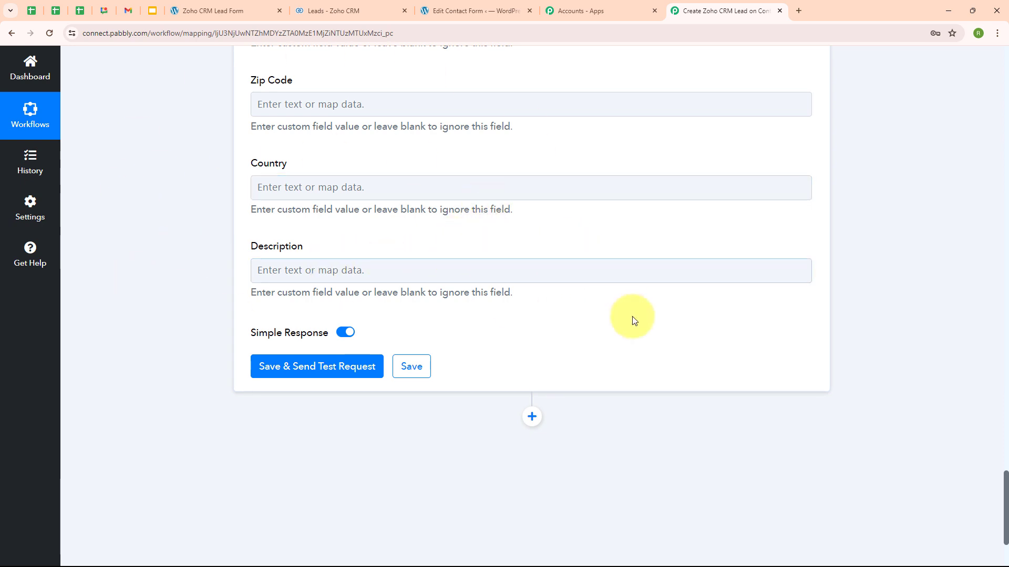
# Save and send a test lead, review the Dummy User response, then view the Zoho leads list.
pyautogui.click(347, 377)
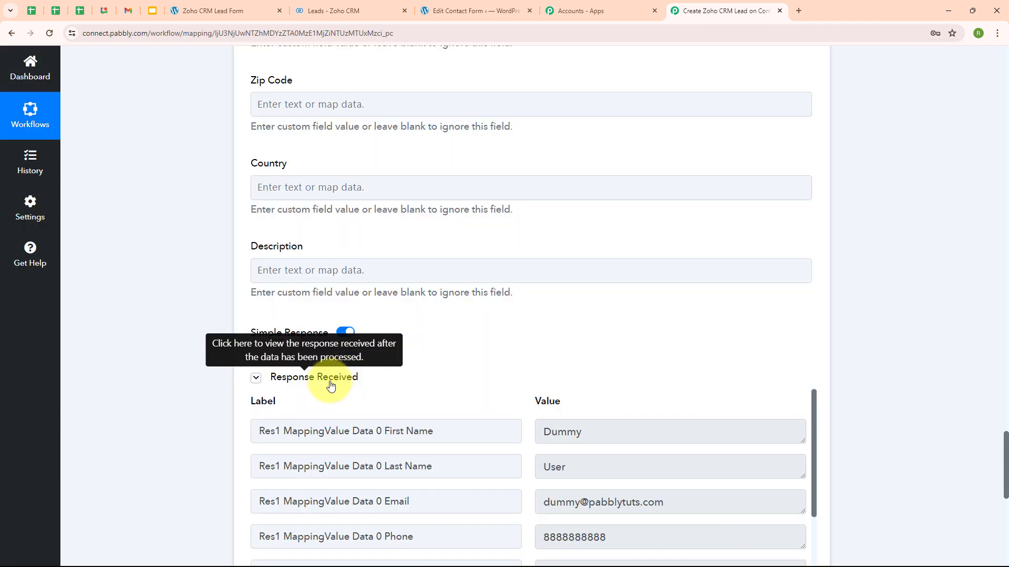
pyautogui.scroll(-3, 656, 351)
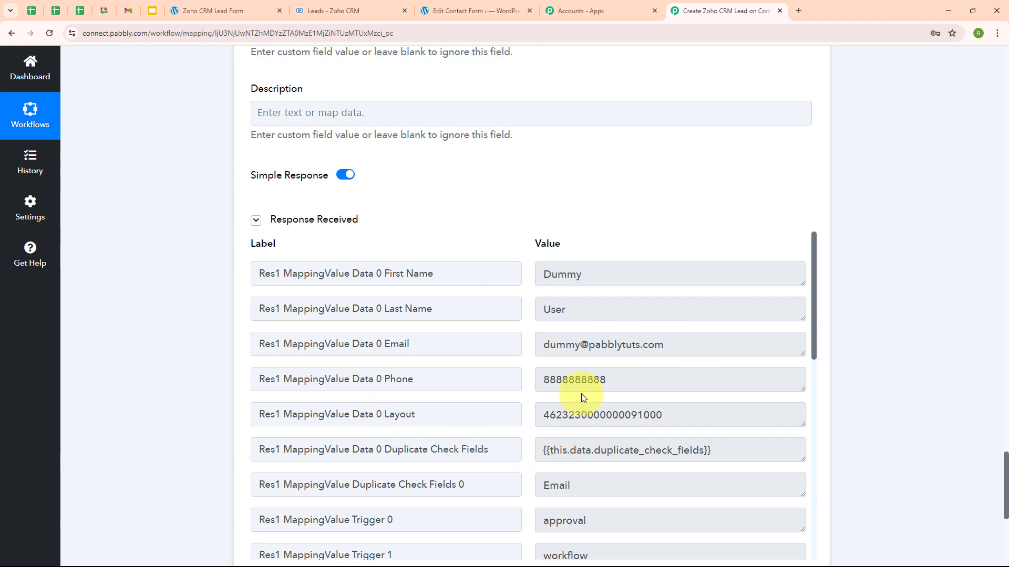
pyautogui.click(349, 4)
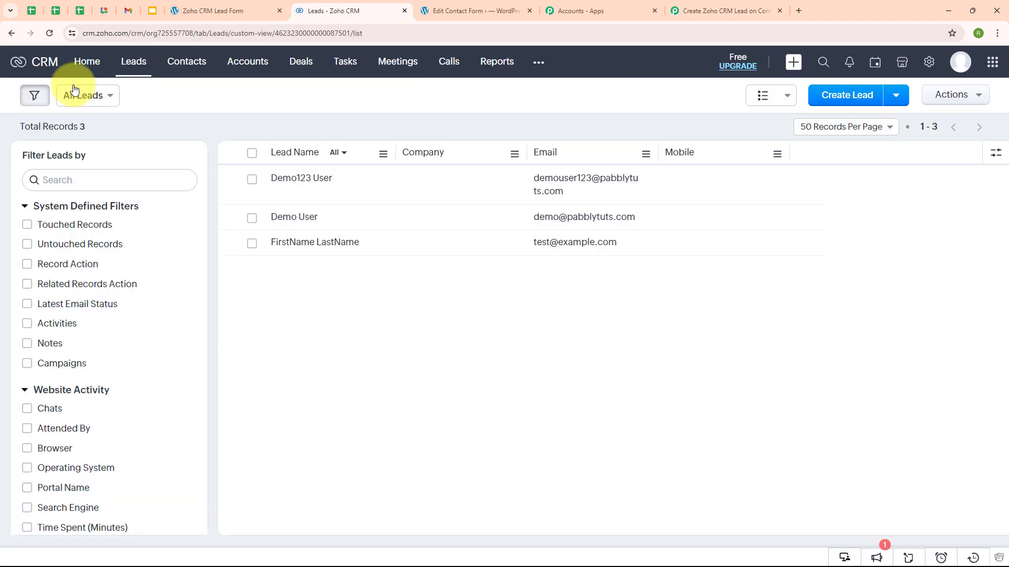
# Reload the Zoho leads to confirm the Dummy User lead, then go back to the Pabbly workflow.
pyautogui.click(50, 34)
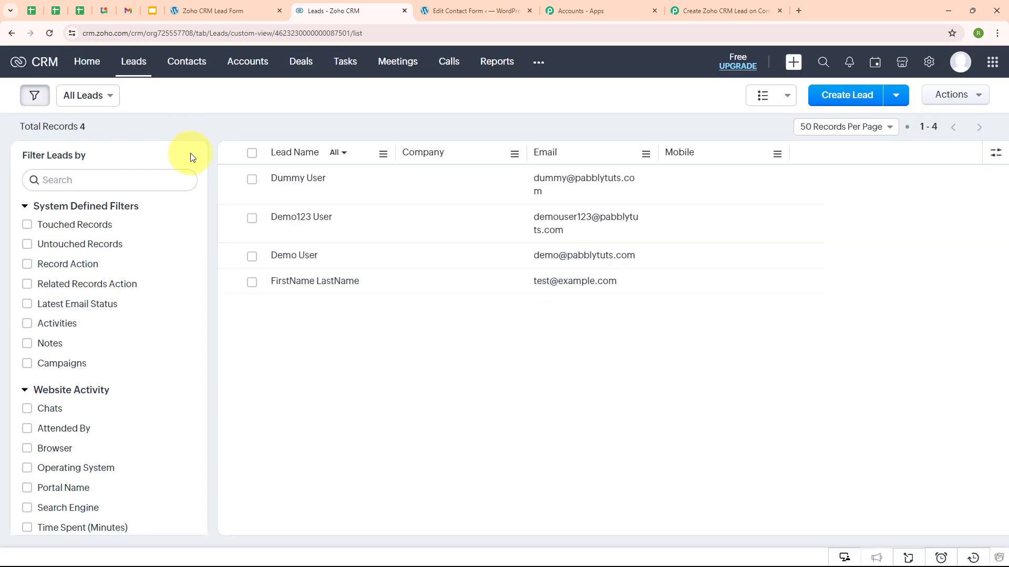
pyautogui.click(253, 181)
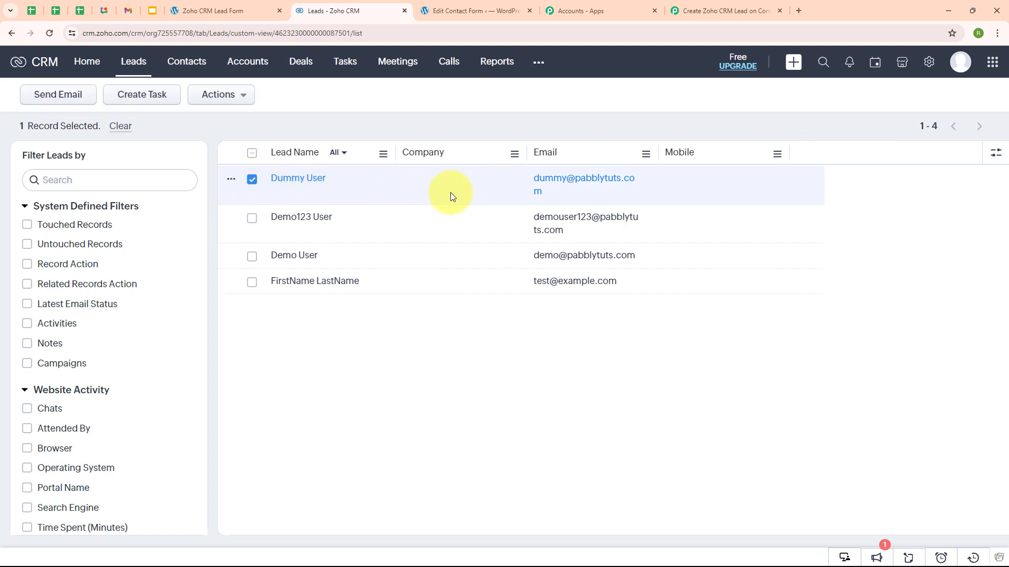
pyautogui.click(253, 180)
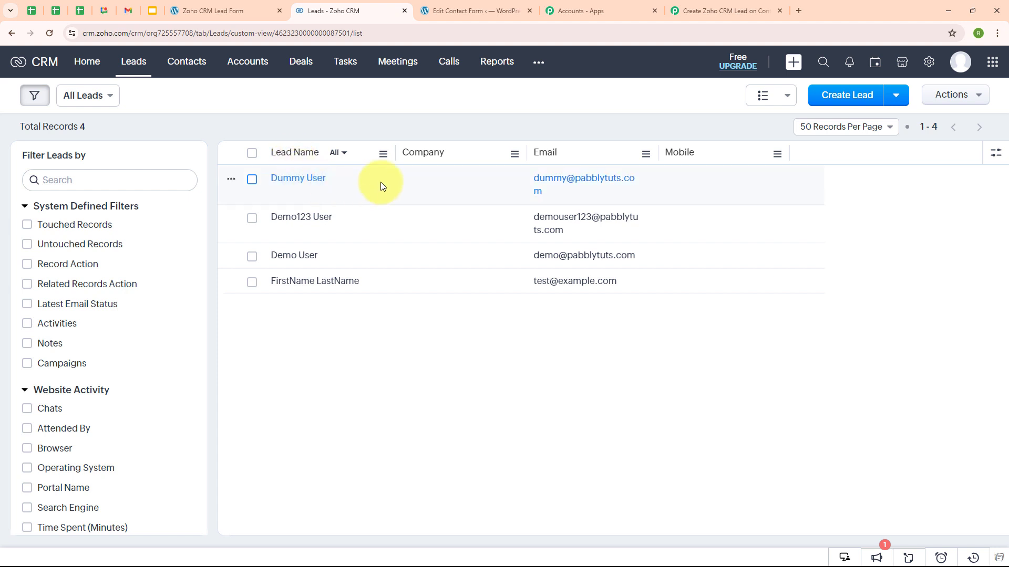
pyautogui.click(702, 4)
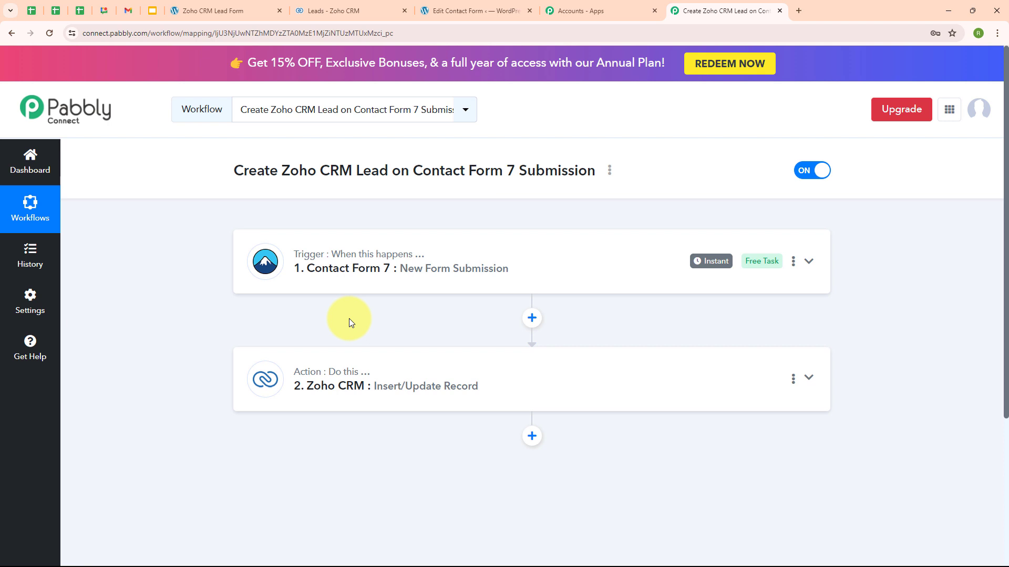
# Submit the reloaded lead form as Test User with a test email and test phone number.
pyautogui.click(220, 10)
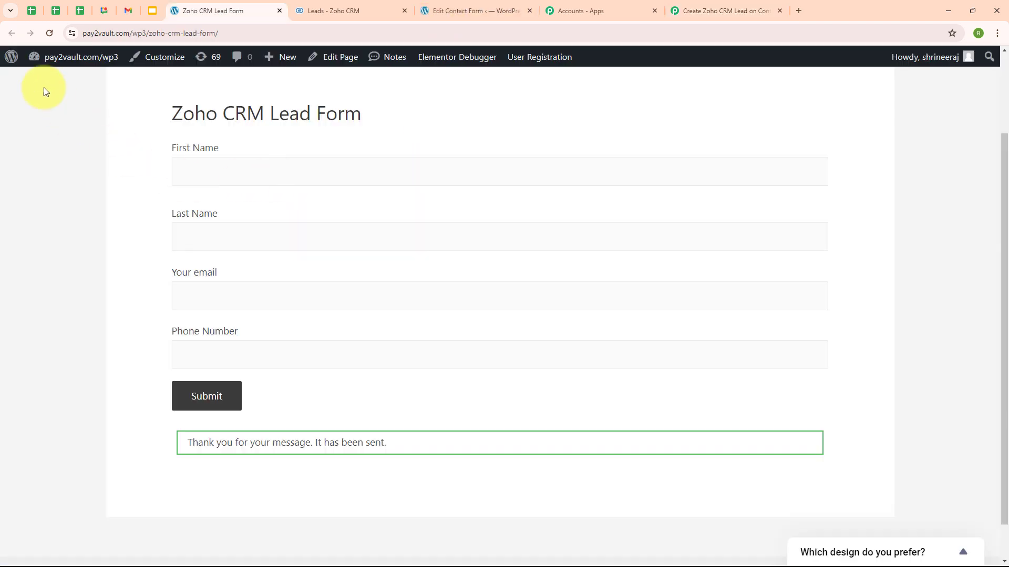
pyautogui.click(46, 33)
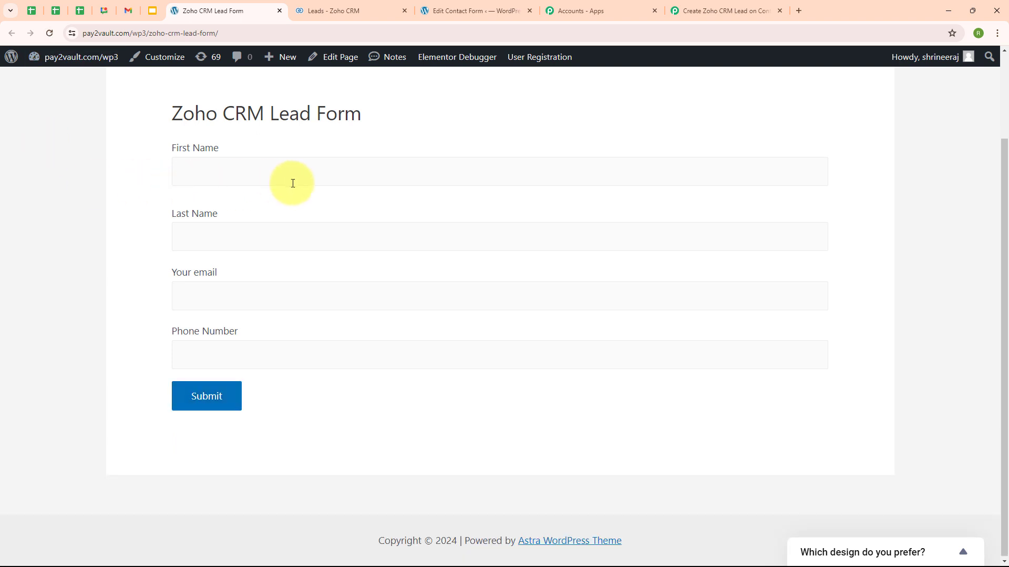
pyautogui.click(264, 174)
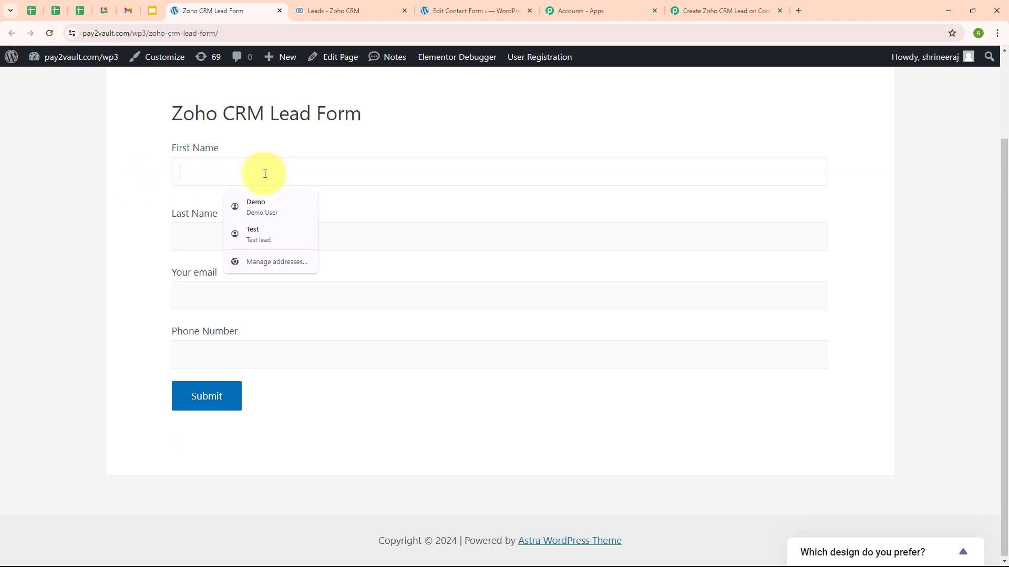
pyautogui.write('Test')
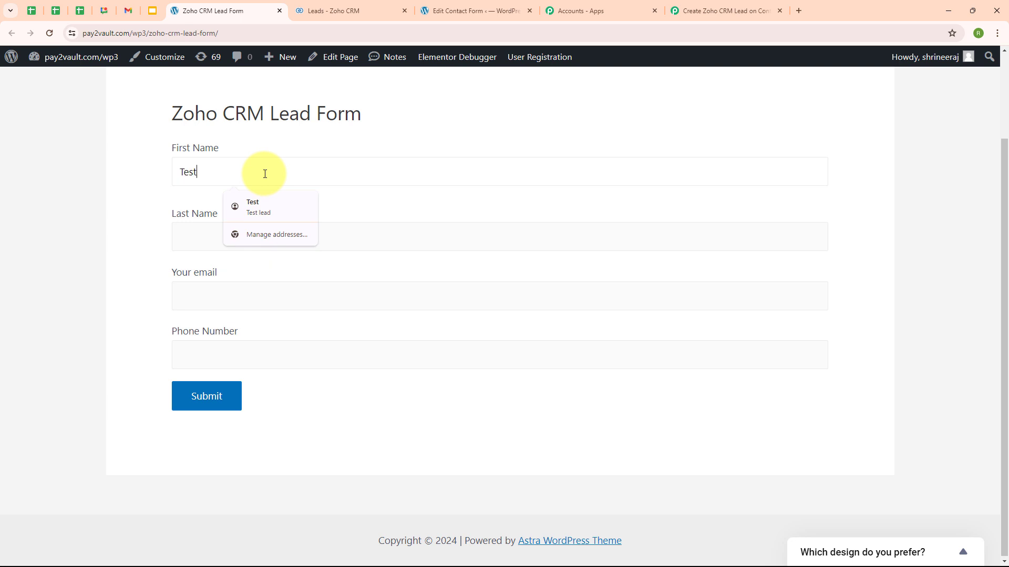
pyautogui.click(192, 245)
pyautogui.write('User')
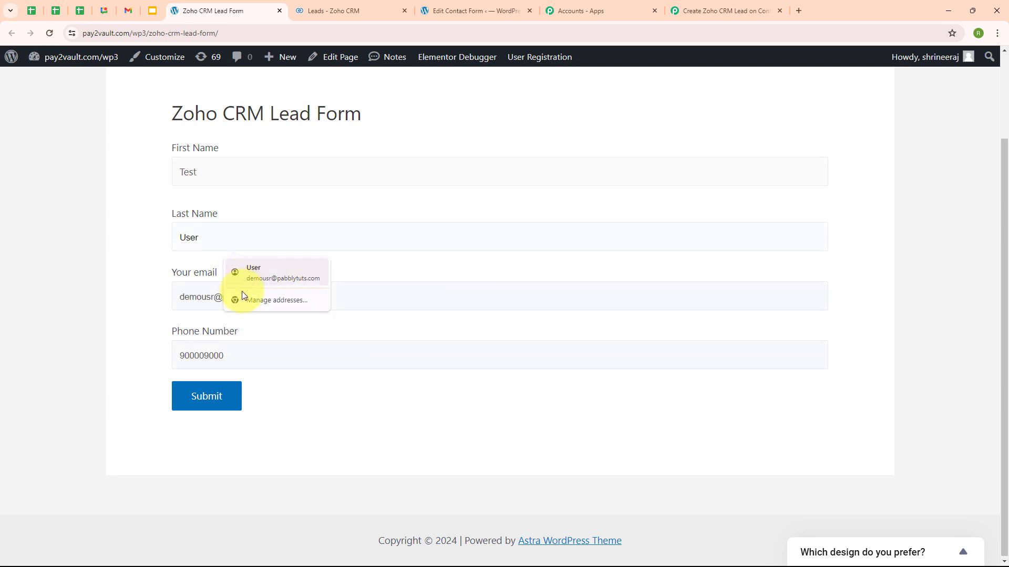
pyautogui.click(207, 298)
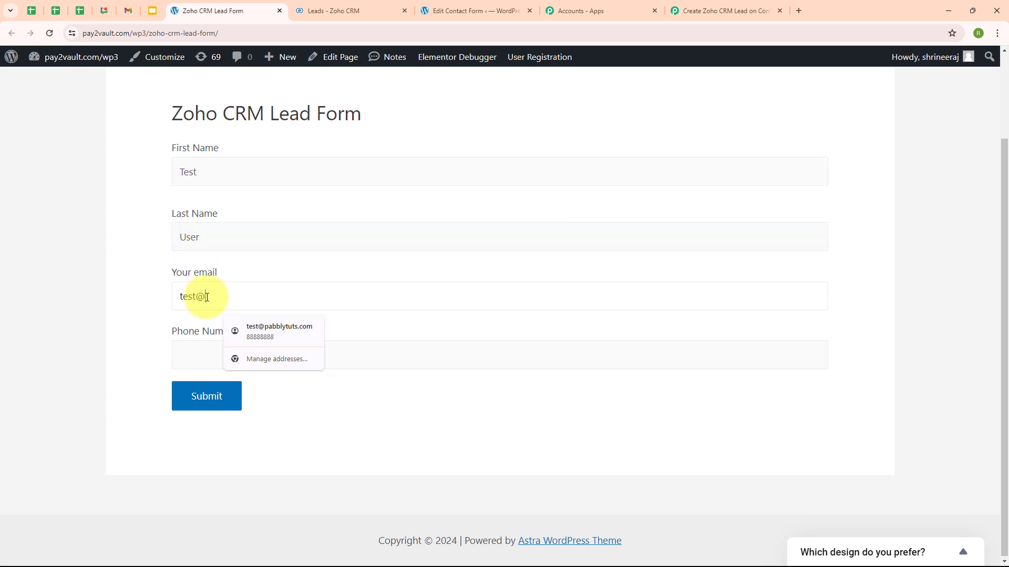
pyautogui.click(181, 346)
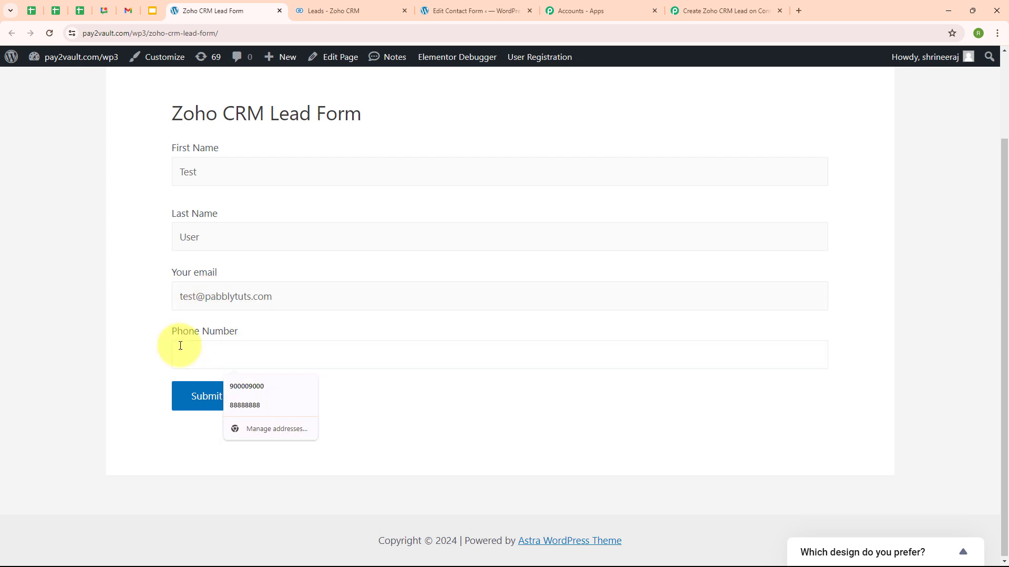
pyautogui.write('7777777777')
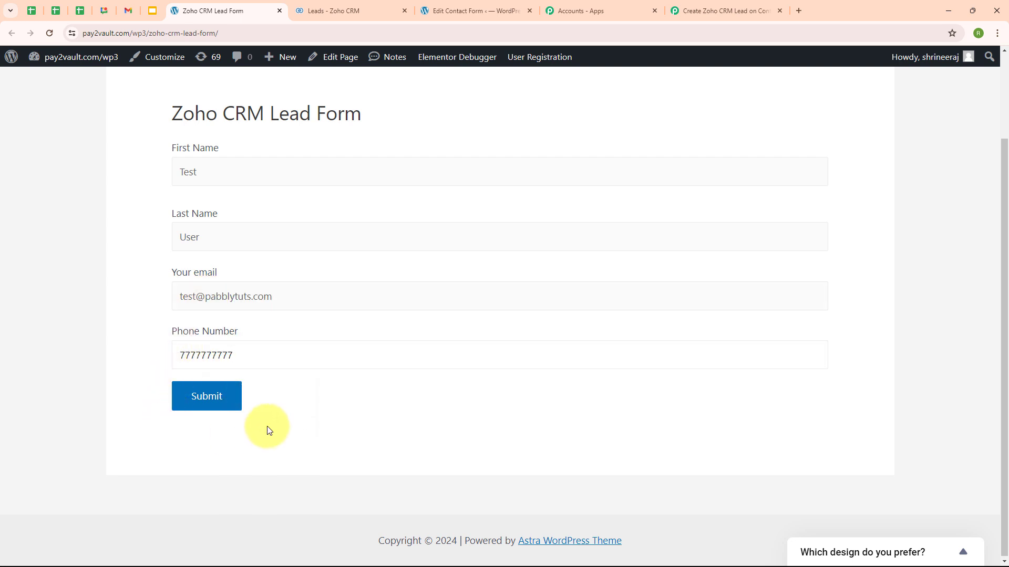
pyautogui.click(209, 407)
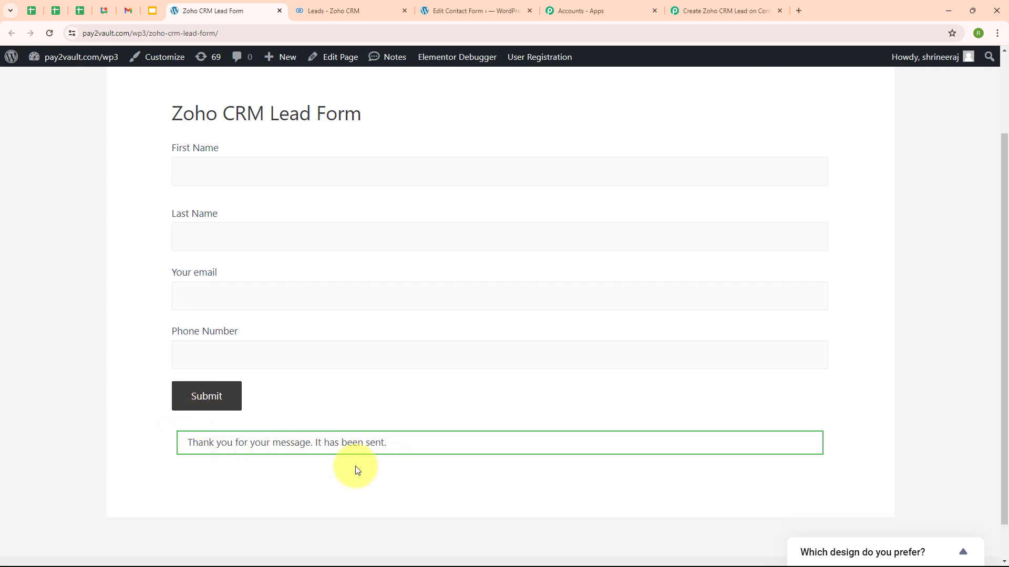
# Reload the Zoho leads to confirm the Test User lead, then return to the Pabbly workflow.
pyautogui.click(324, 5)
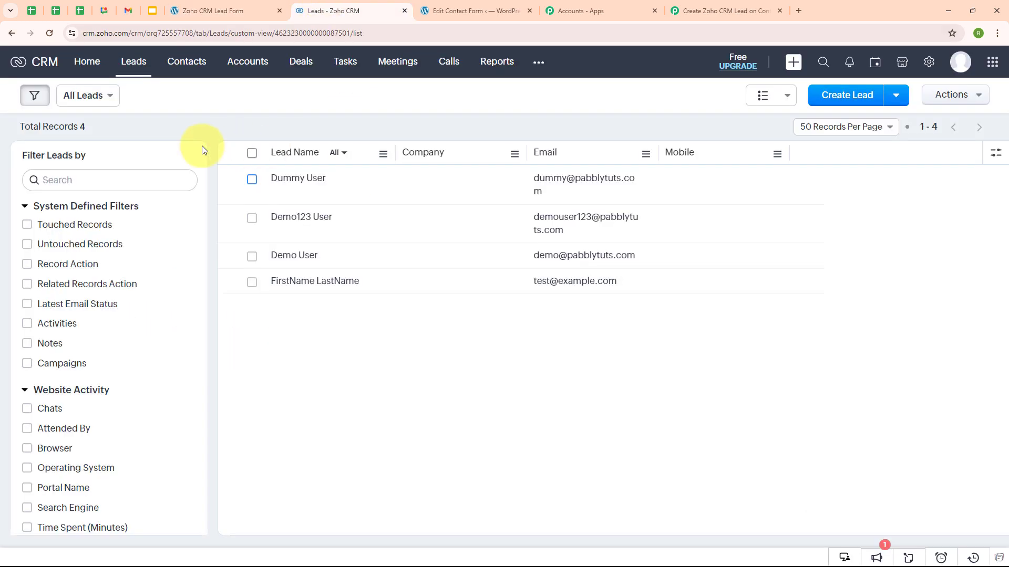
pyautogui.click(56, 33)
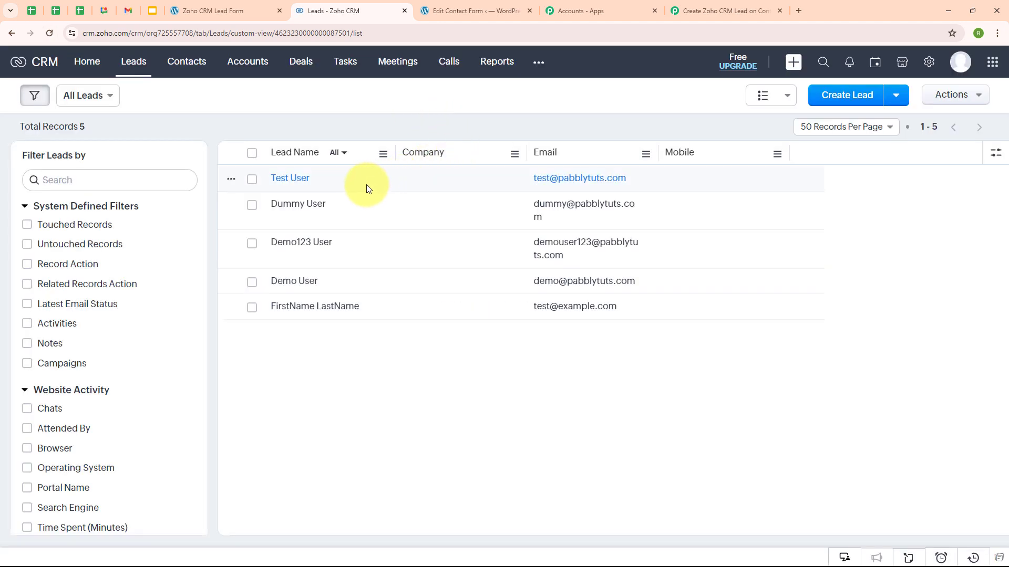
pyautogui.click(252, 180)
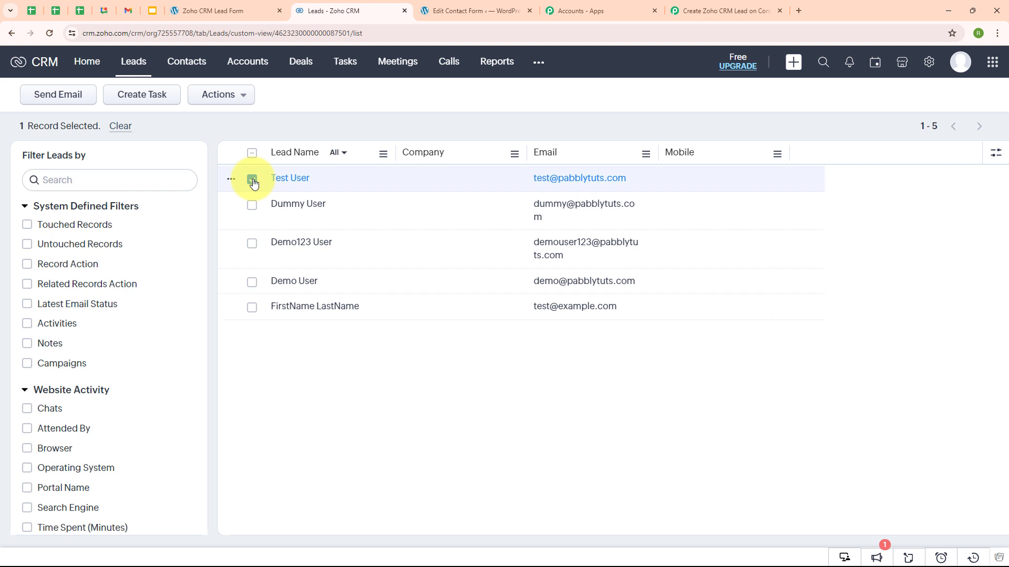
pyautogui.click(252, 180)
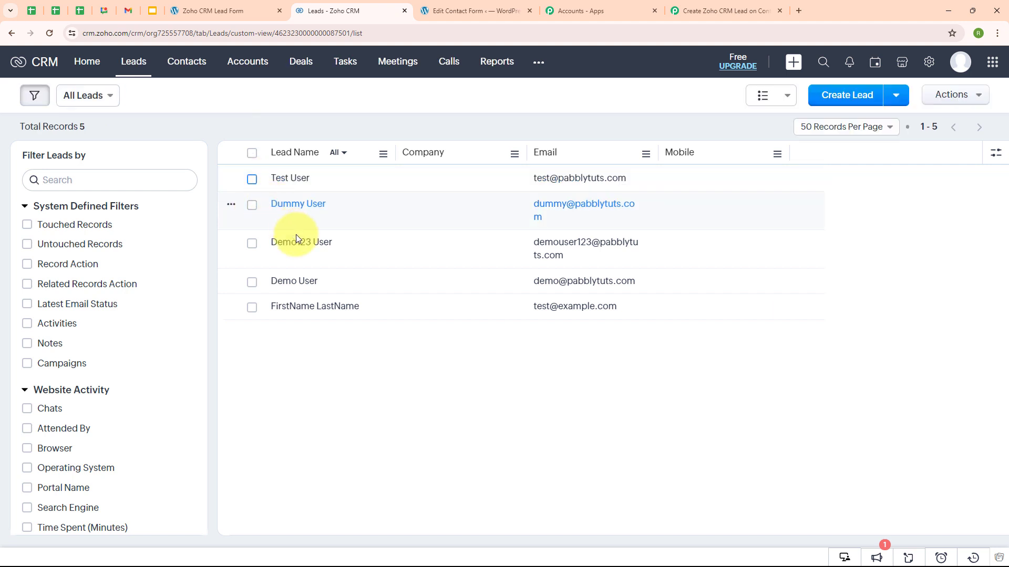
pyautogui.click(691, 4)
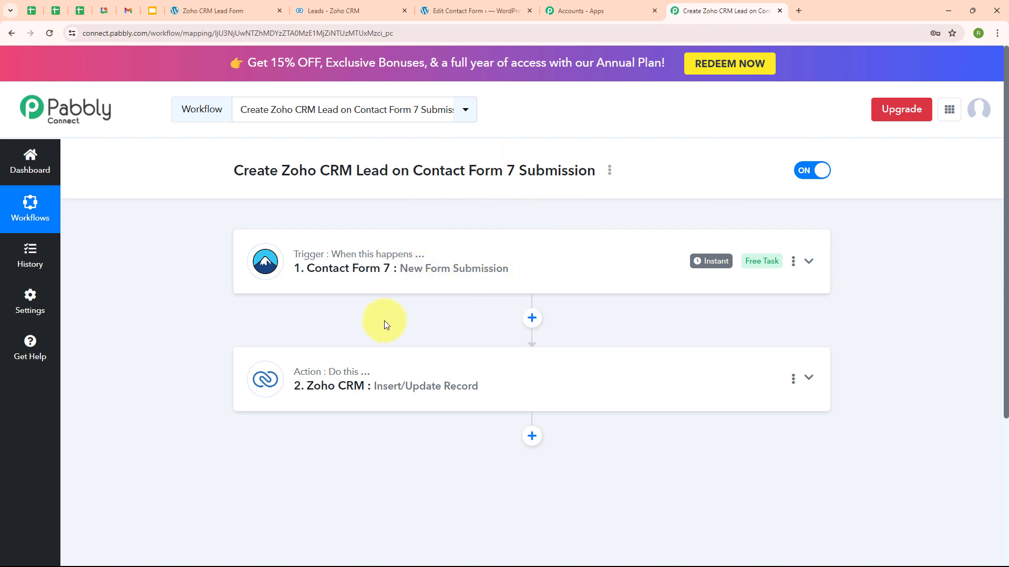
pyautogui.moveTo(310, 256)
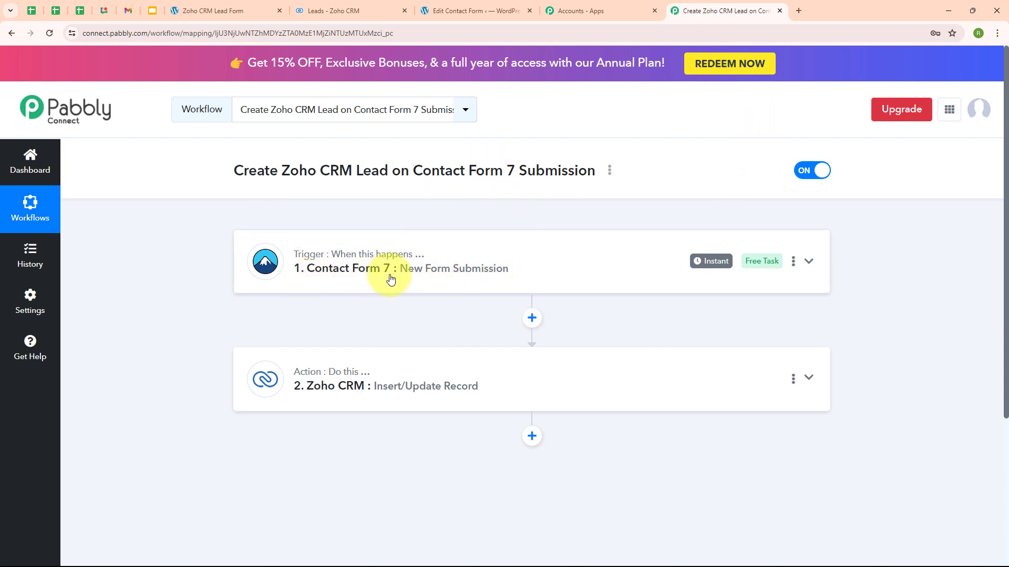
pyautogui.moveTo(297, 390)
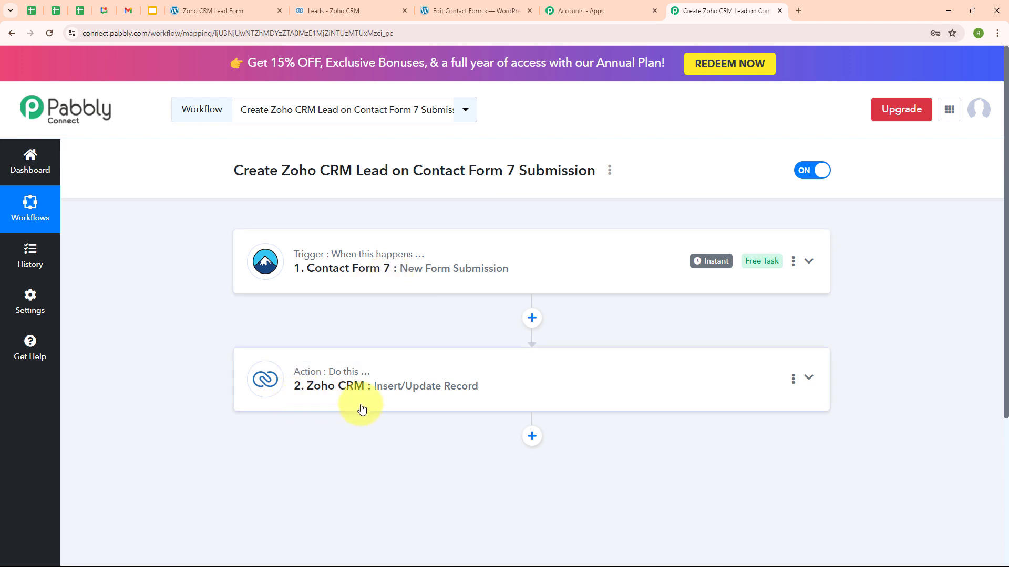